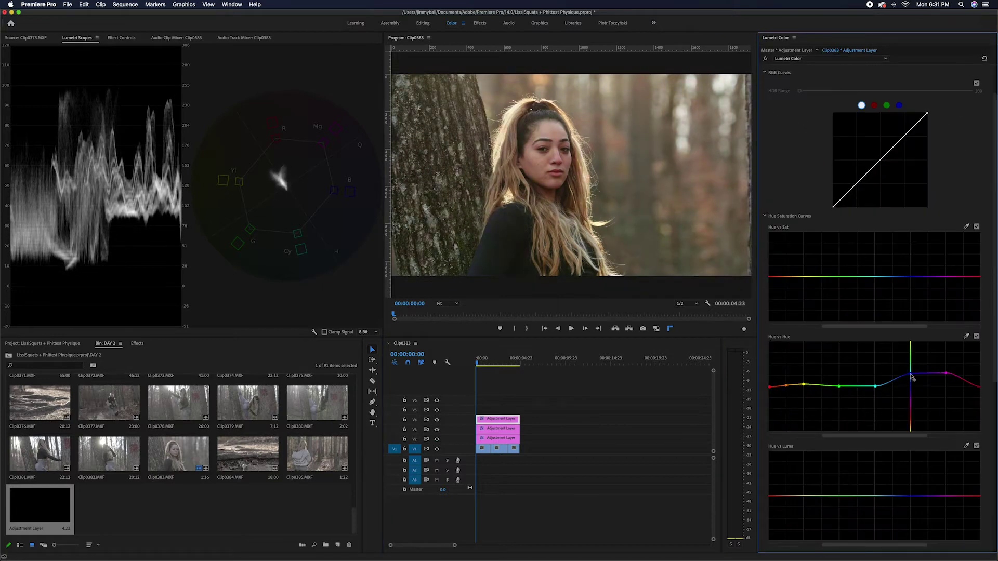
scroll(831, 363, "down", 3)
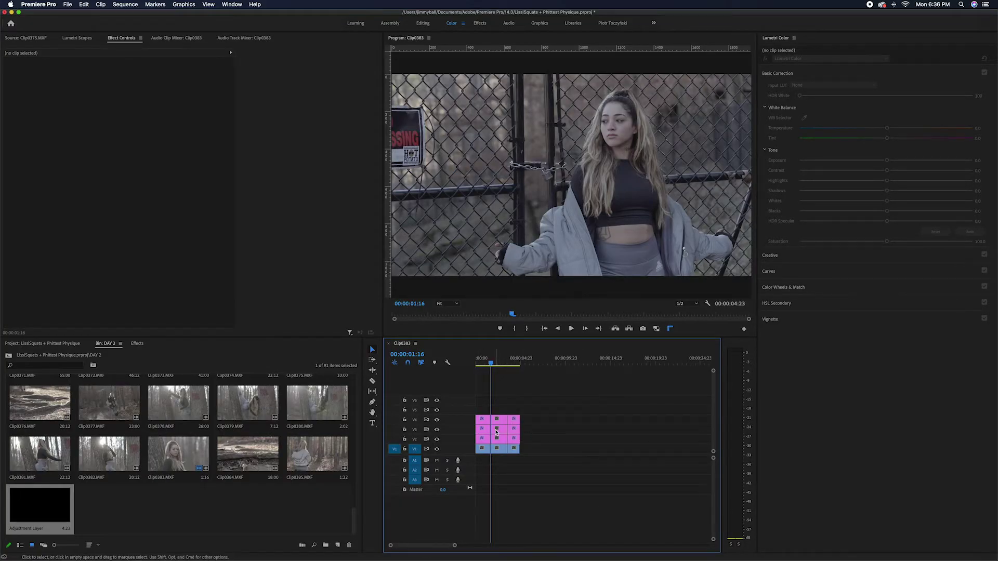
Apply the 2_SGamut3CineSLog3_To_LC-709TypeA LUT as the creative look on the middle V3 adjustment layer, at an intensity of 75.
left_click(496, 430)
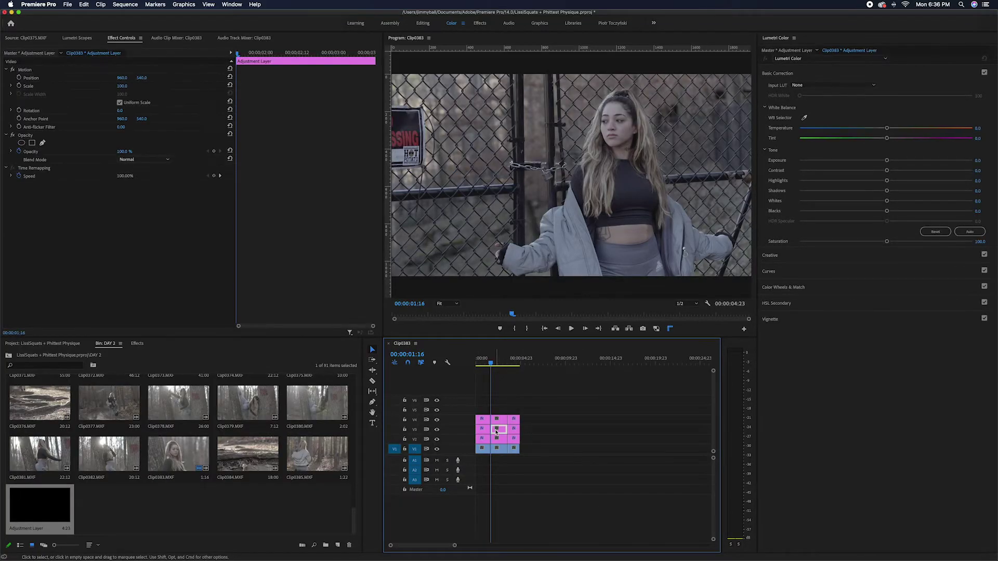
left_click(784, 257)
left_click(811, 100)
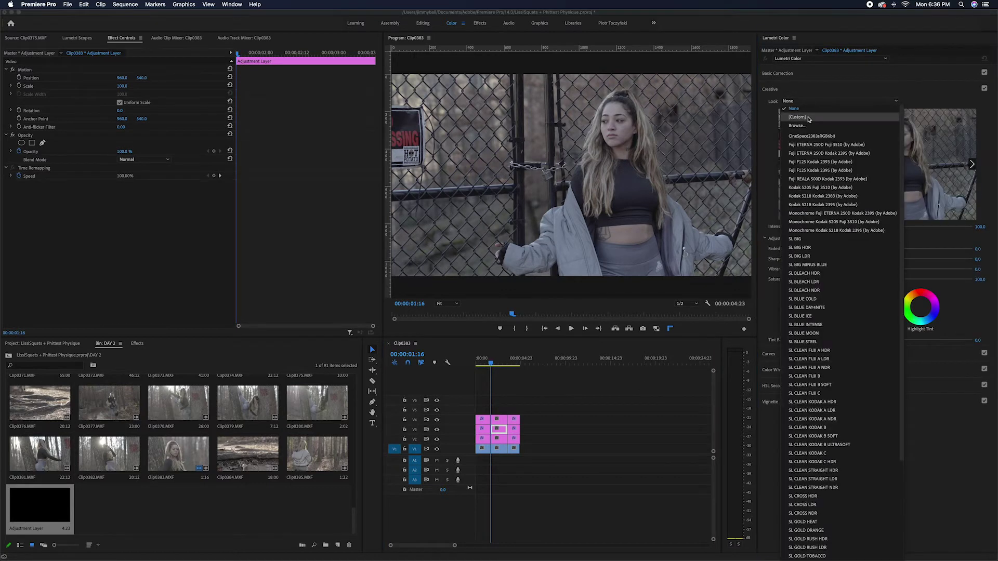
left_click(797, 126)
scroll(486, 208, "down", 10)
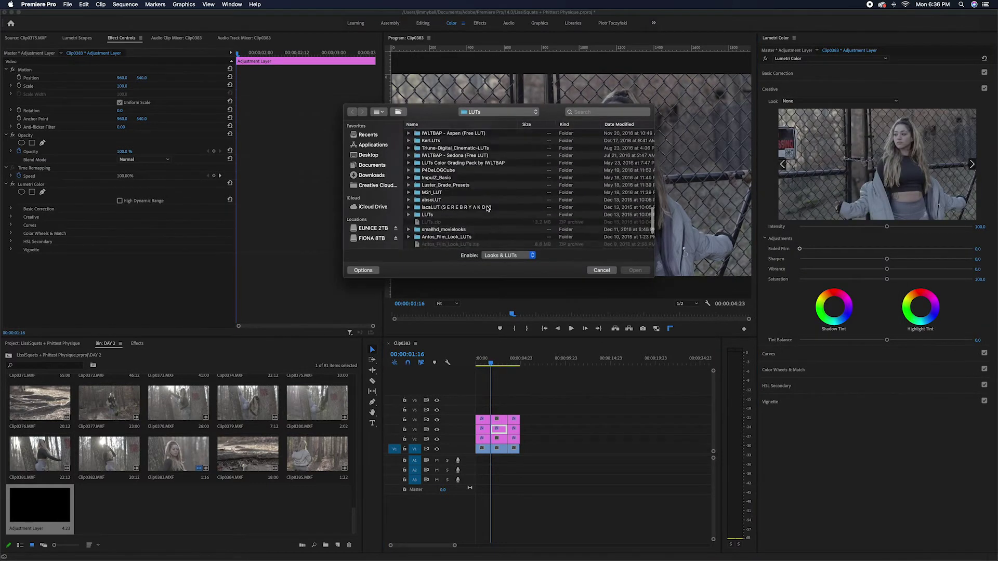
double_click(496, 224)
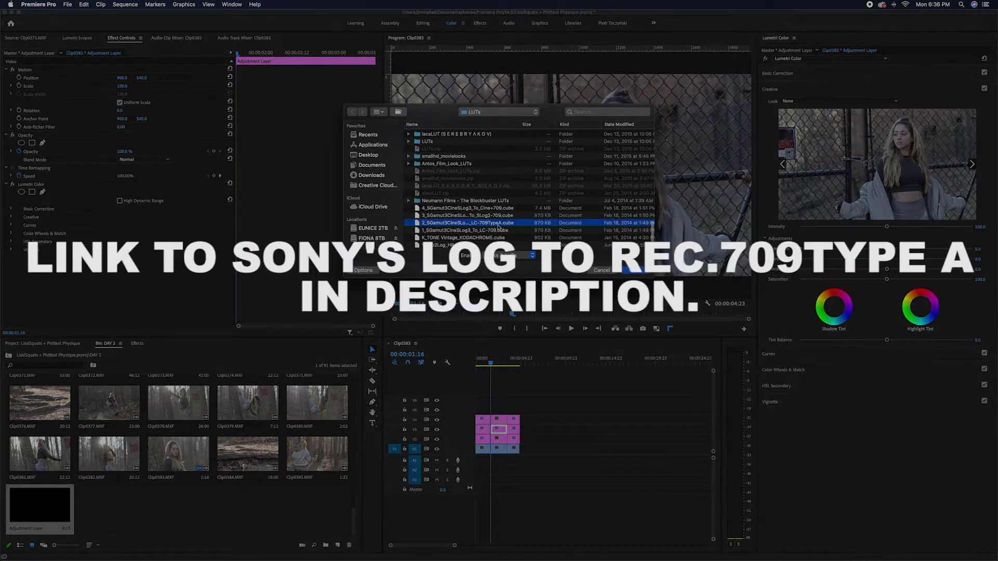
left_click(982, 226)
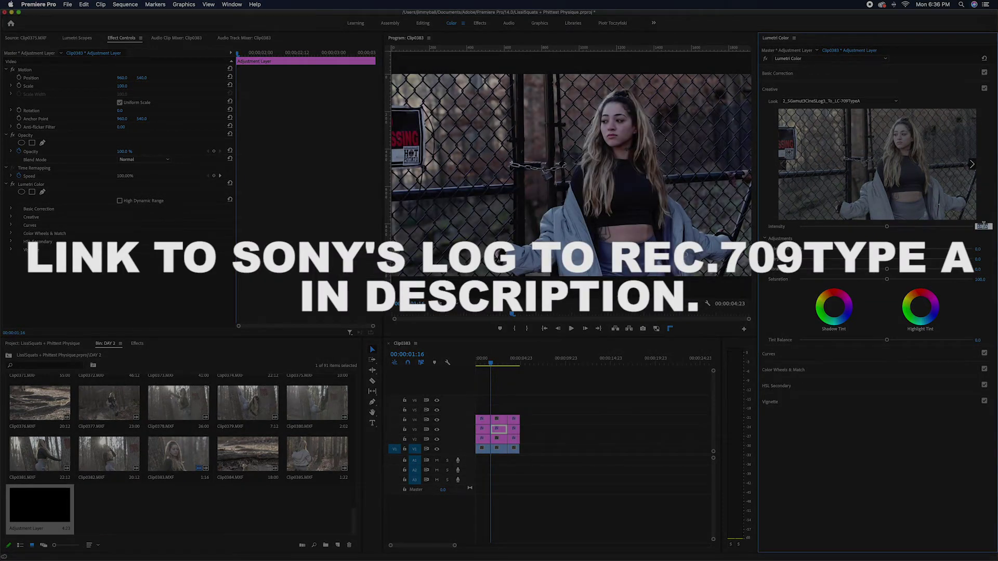
type("75")
key("Return")
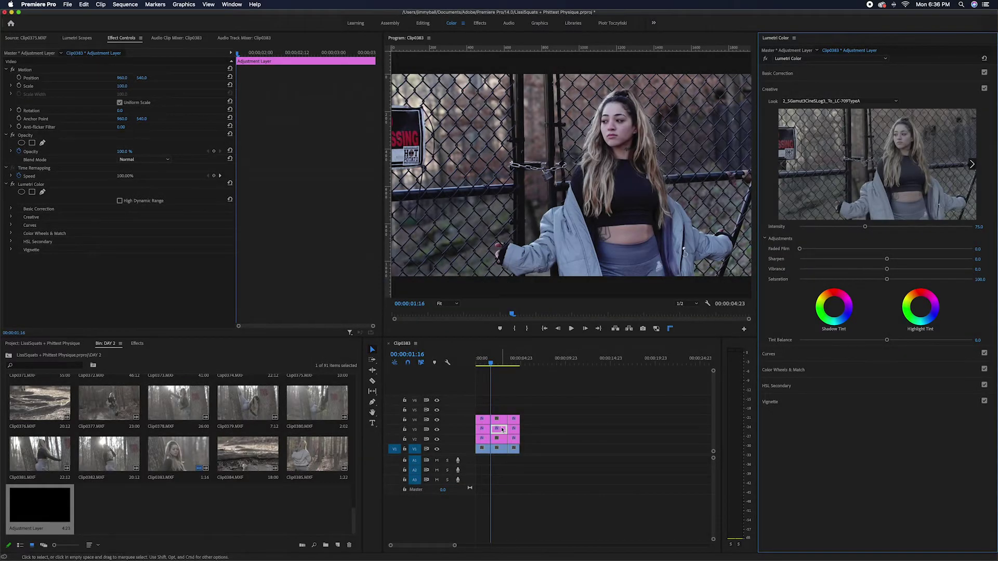
Show the Basic Correction settings of the middle V2 adjustment layer and bring up the Lumetri Scopes.
left_click(500, 439)
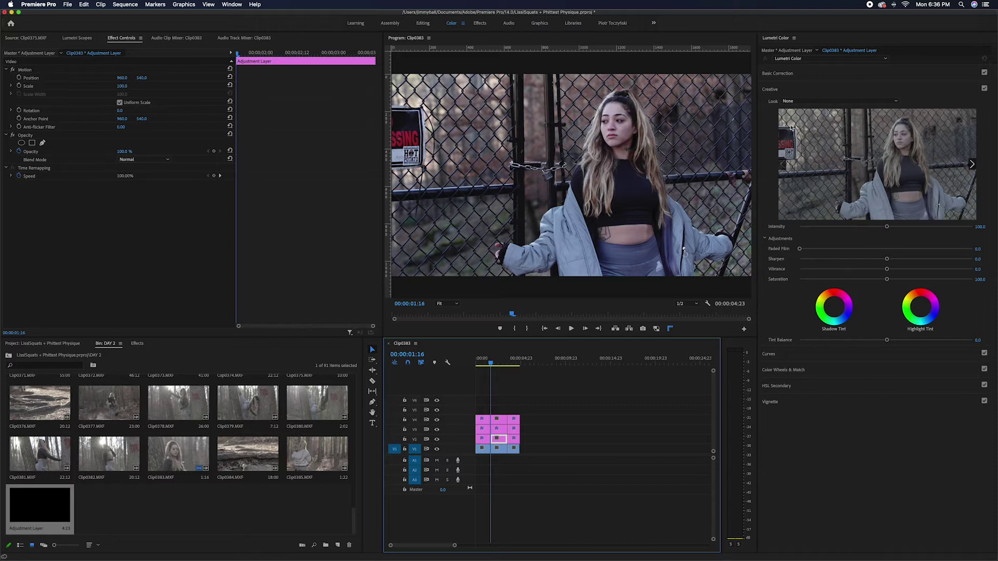
left_click(779, 74)
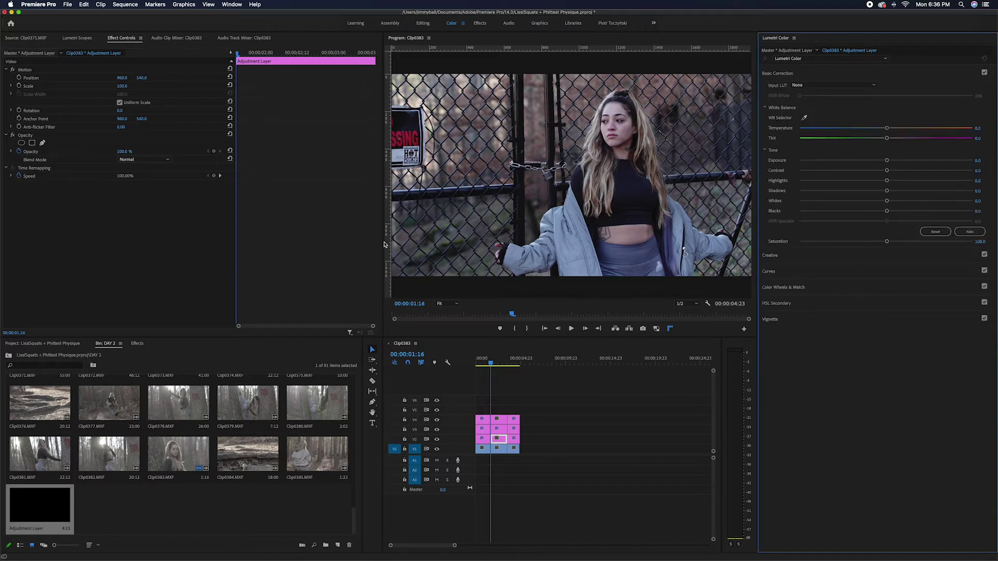
left_click(72, 38)
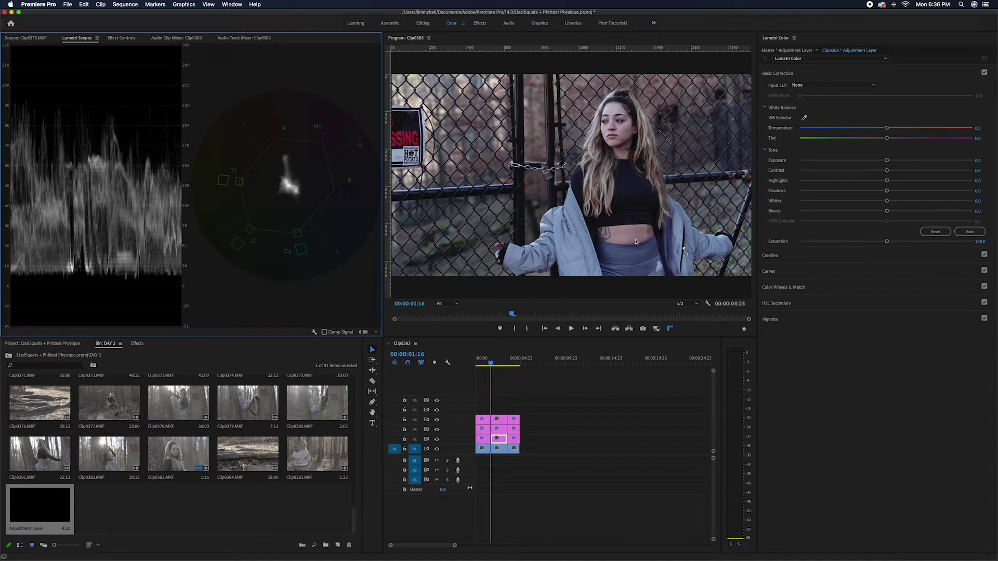
Try sampling the white balance from the jacket on the V3 adjustment layer, and return Temperature and Tint to 0.
left_click(499, 431)
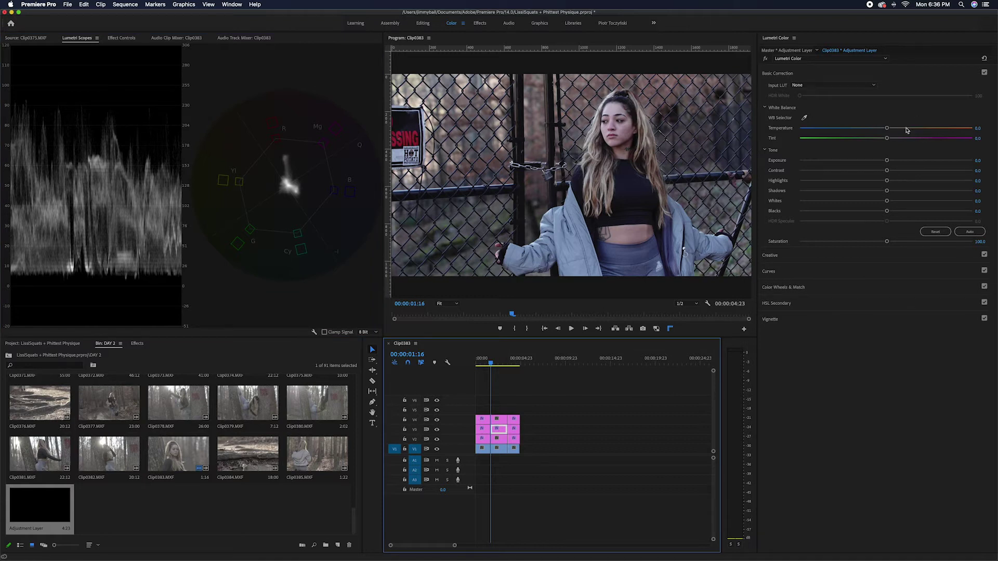
left_click(805, 119)
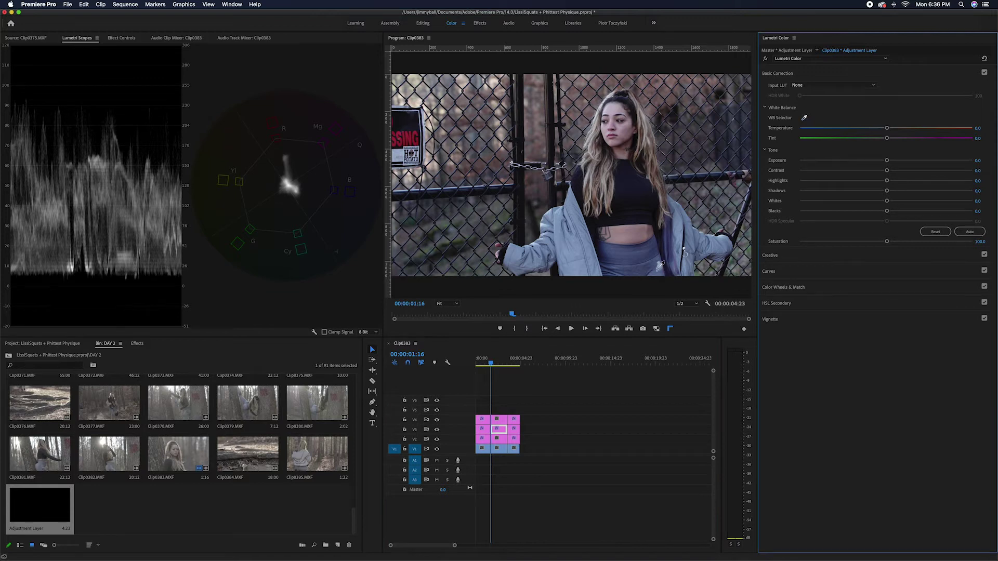
left_click(657, 267)
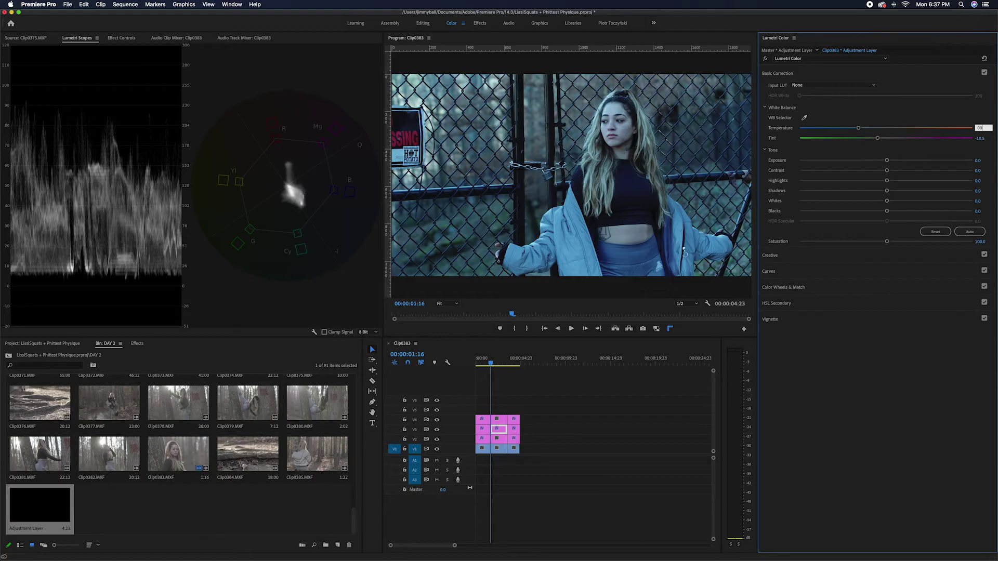
left_click(979, 139)
type("0")
key("Return")
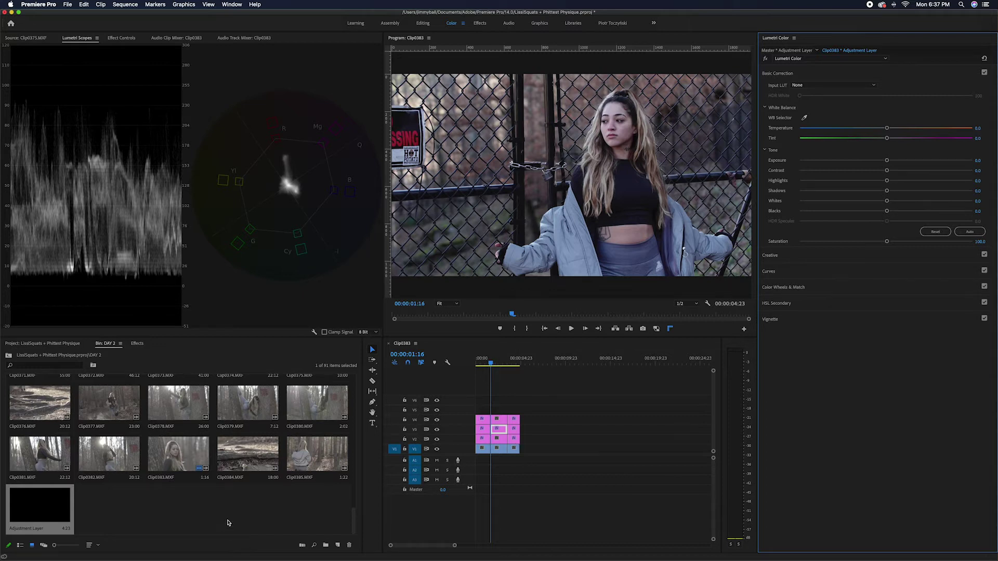
Apply the Crop effect to the middle V1 clip and isolate the face: left 58%, top 18%, right 35%, bottom 64%.
left_click(137, 345)
left_click(51, 355)
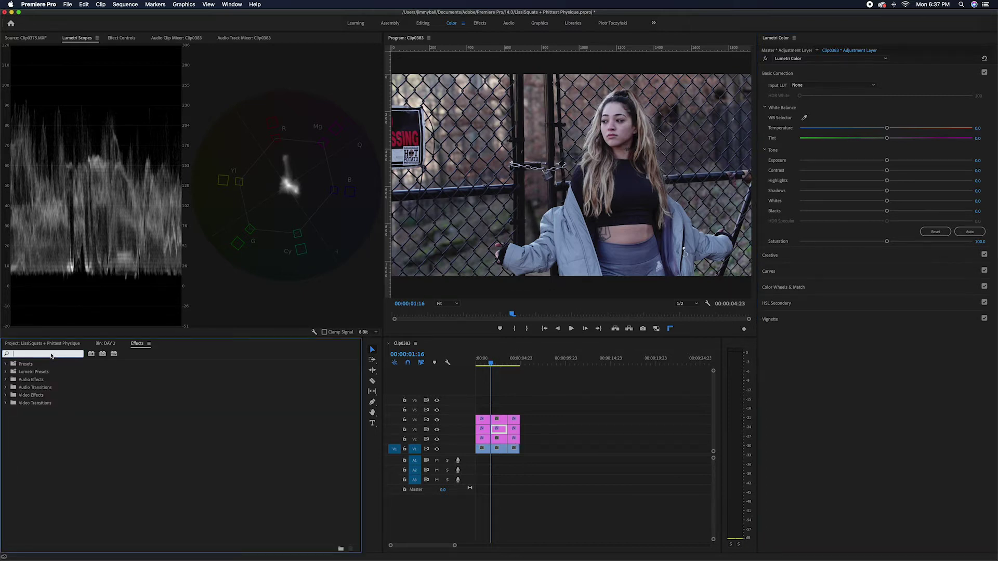
type("crop")
left_click_drag(31, 410, 503, 454)
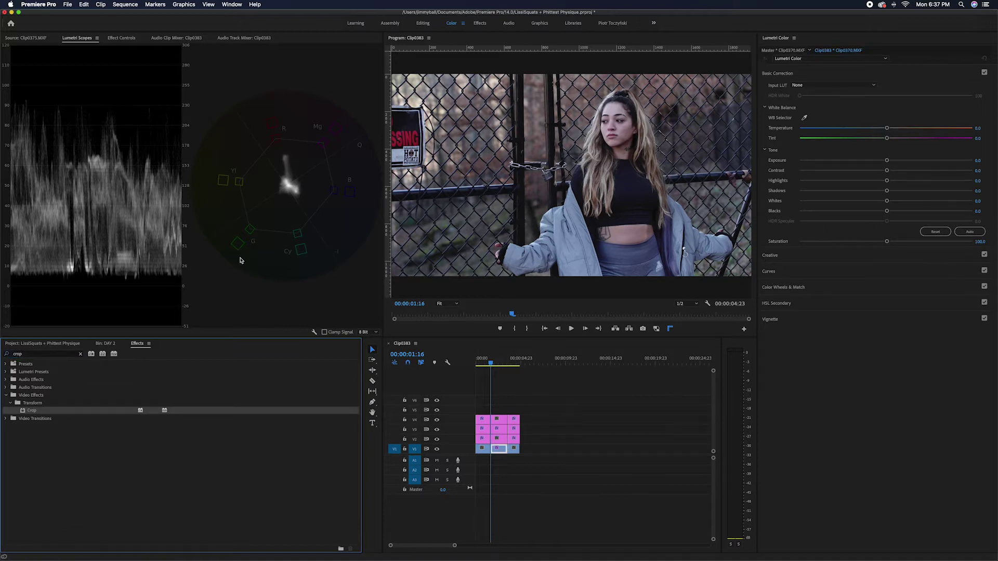
left_click(121, 37)
left_click_drag(120, 225, 138, 217)
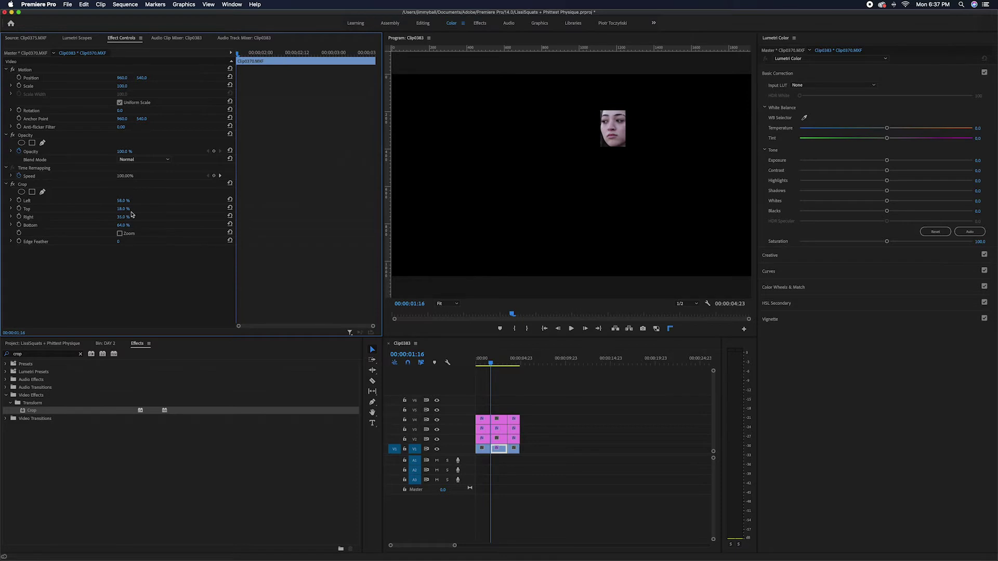
Lower the exposure of the middle V2 adjustment layer to about -0.3 while monitoring the face in the Lumetri Scopes.
left_click(551, 429)
left_click(500, 431)
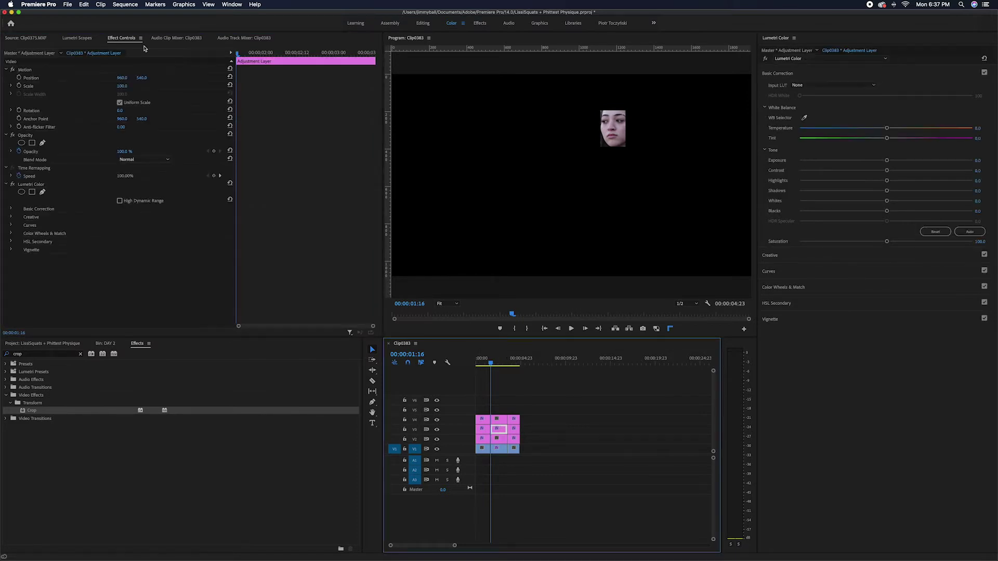
left_click(77, 38)
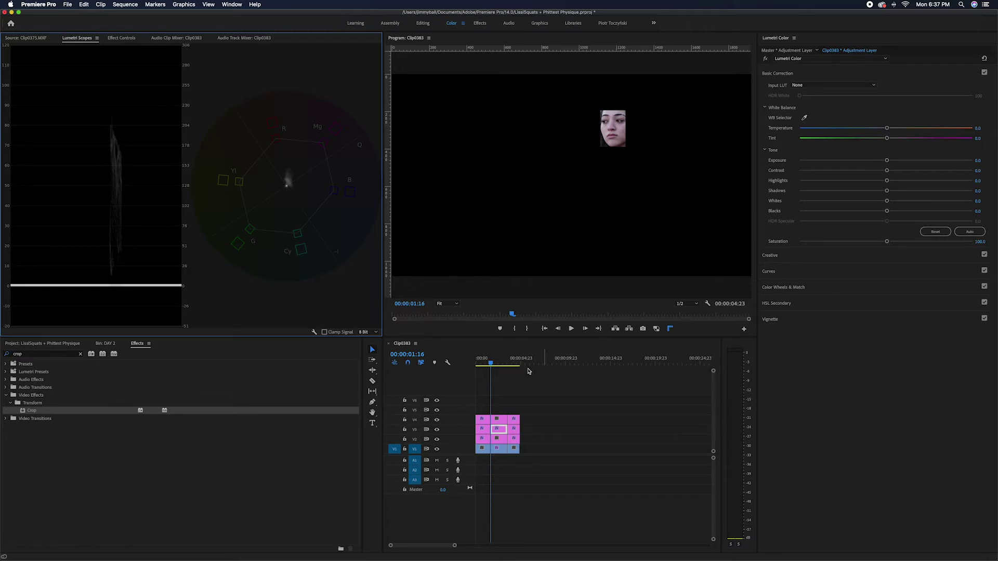
left_click(497, 439)
left_click_drag(887, 160, 885, 162)
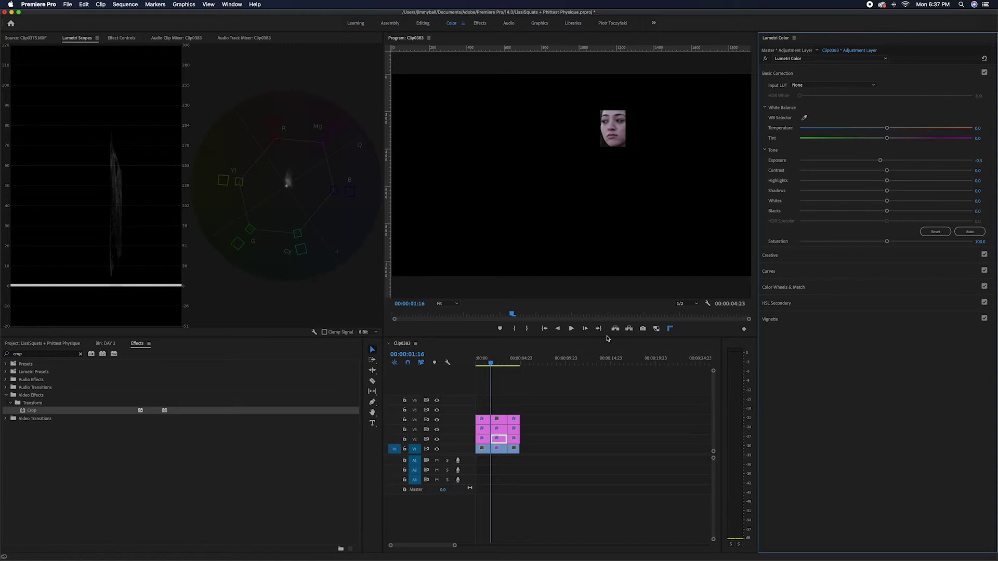
Warm the skin tone on the middle V3 adjustment layer with Temperature at about 27 and Tint at about -6.
left_click(500, 432)
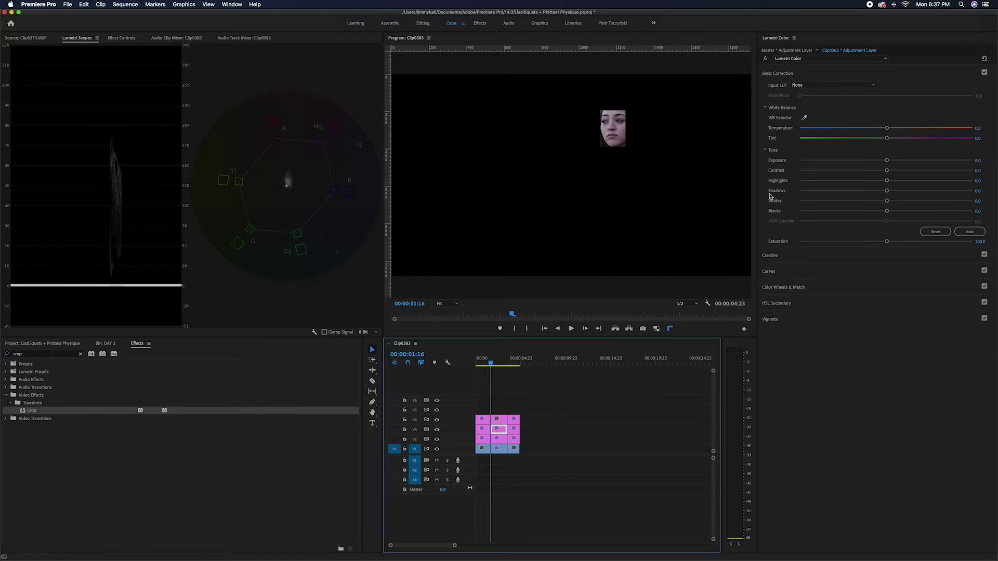
mouse_move(888, 128)
left_mouse_down()
mouse_move(901, 131)
mouse_move(882, 140)
left_mouse_up()
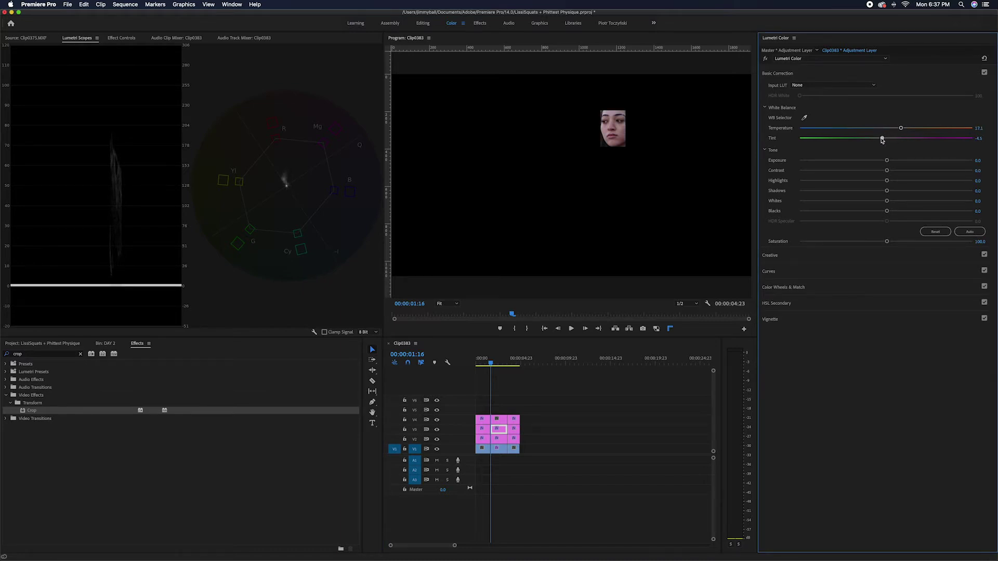
left_click_drag(900, 129, 879, 141)
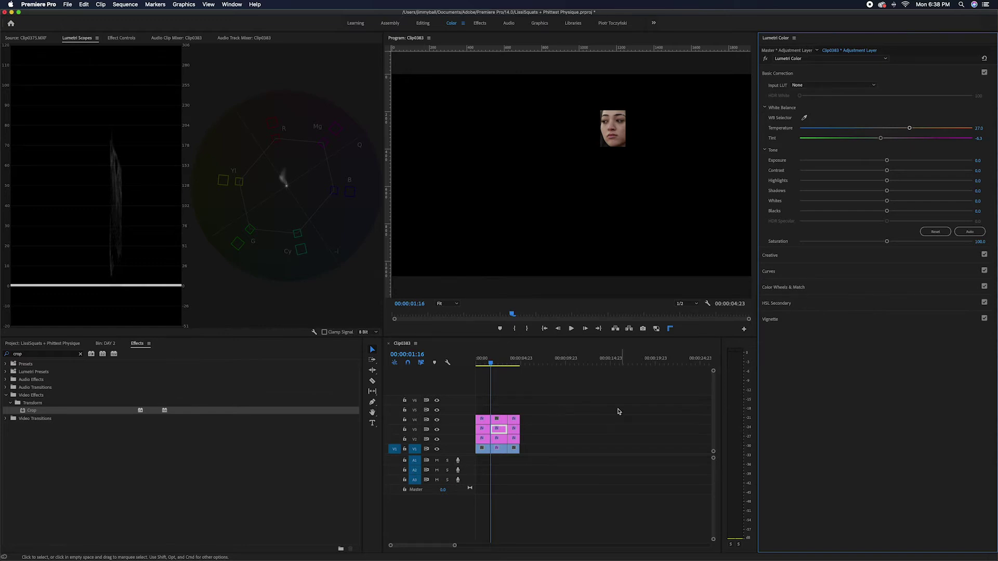
Remove the Crop effect from the middle V1 clip.
left_click(500, 451)
left_click(122, 38)
left_click(51, 185)
key("Delete")
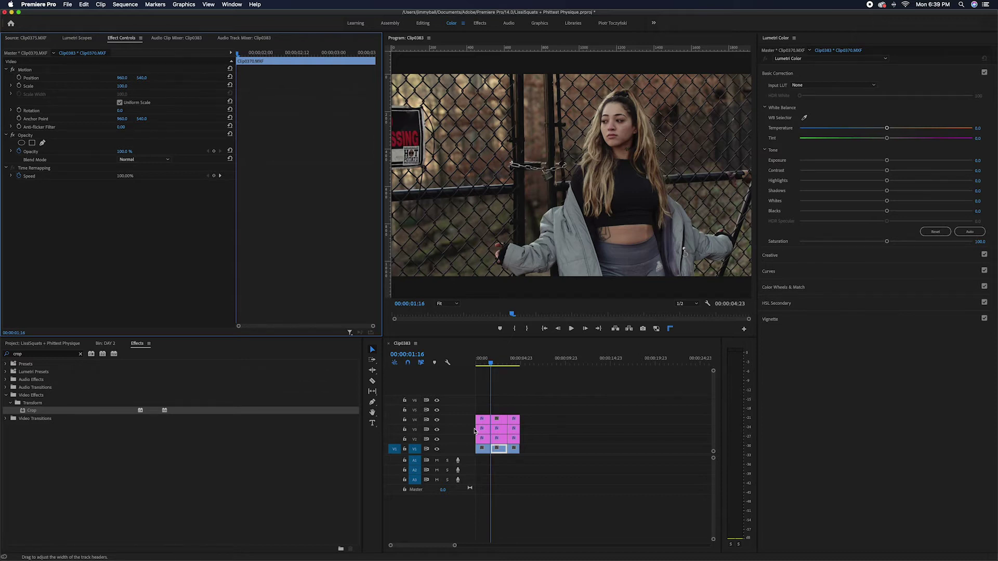
Compare the graded and ungraded image by toggling the output of tracks V2 and V3.
left_click(498, 442)
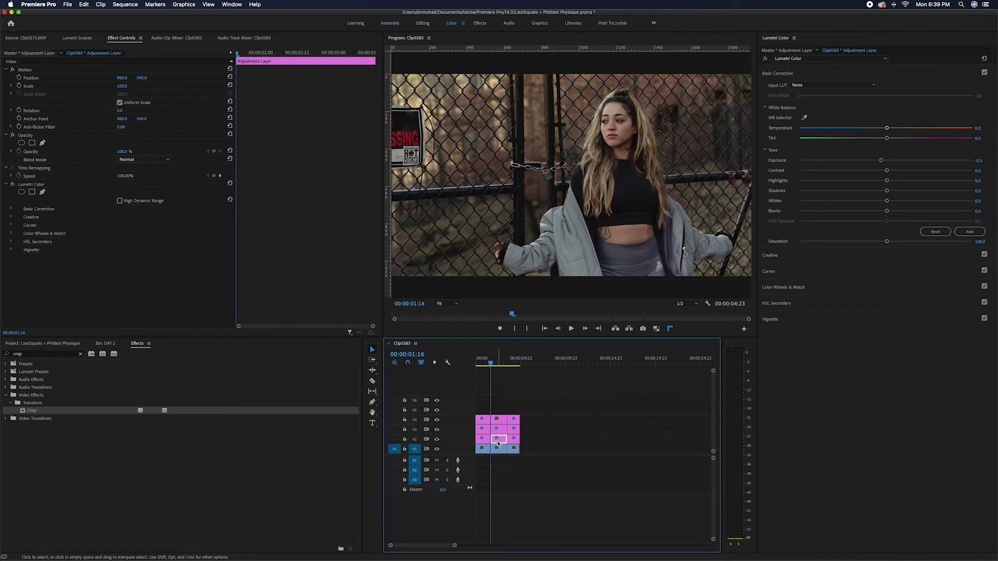
left_click(437, 440)
left_click(437, 430)
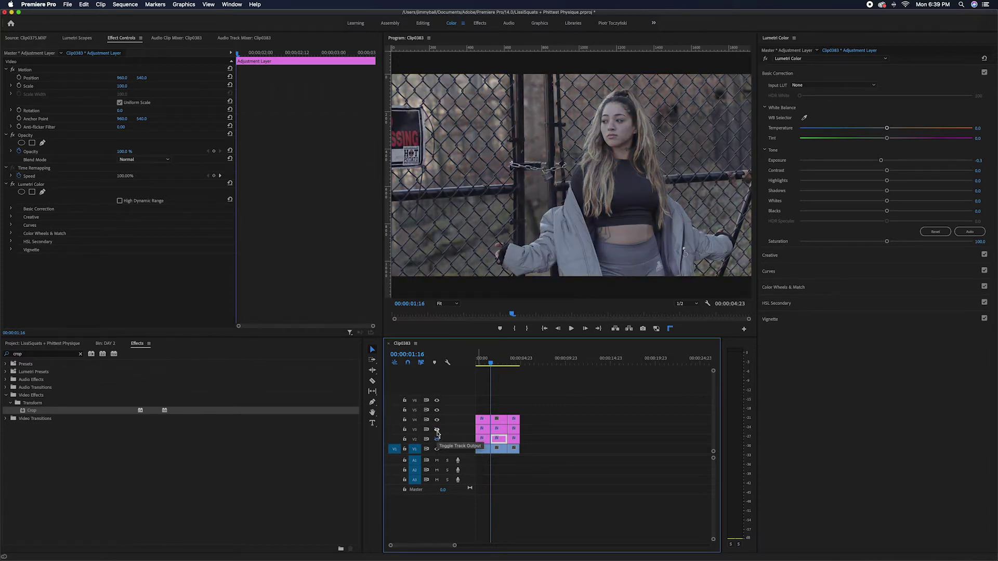
left_click(437, 430)
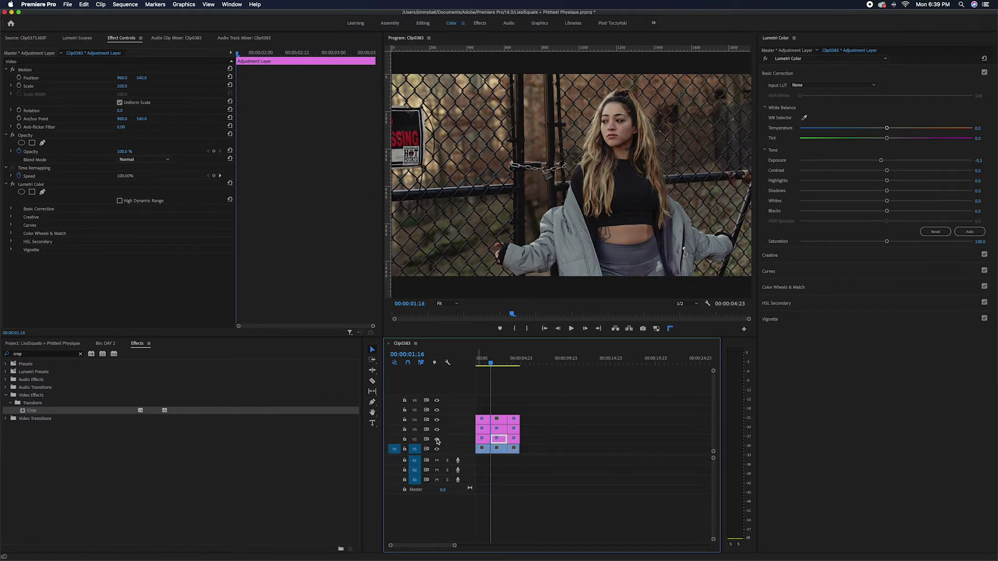
Set the saturation of the middle V3 adjustment layer to 0 to view the image in black and white.
left_click(501, 432)
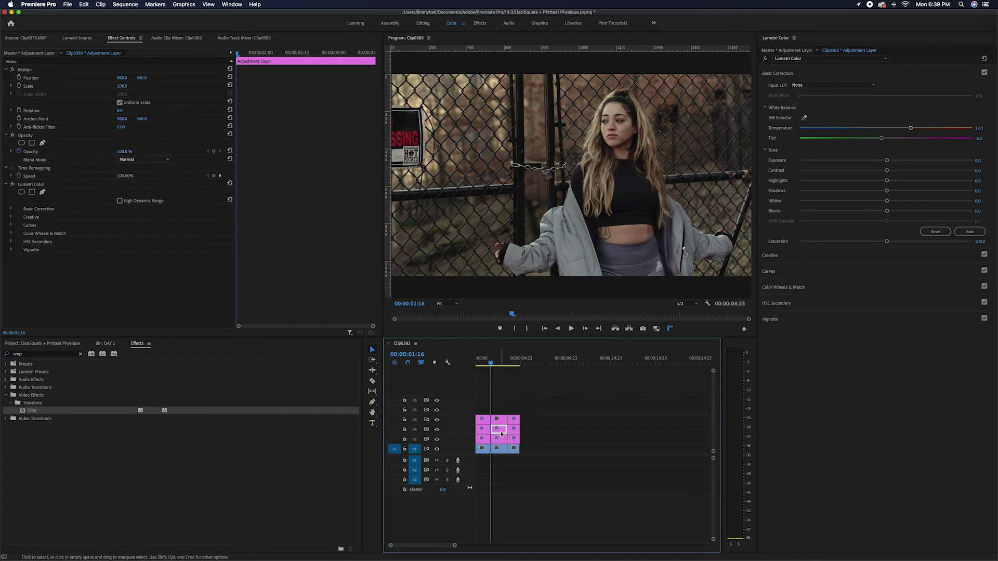
left_click_drag(886, 242, 715, 248)
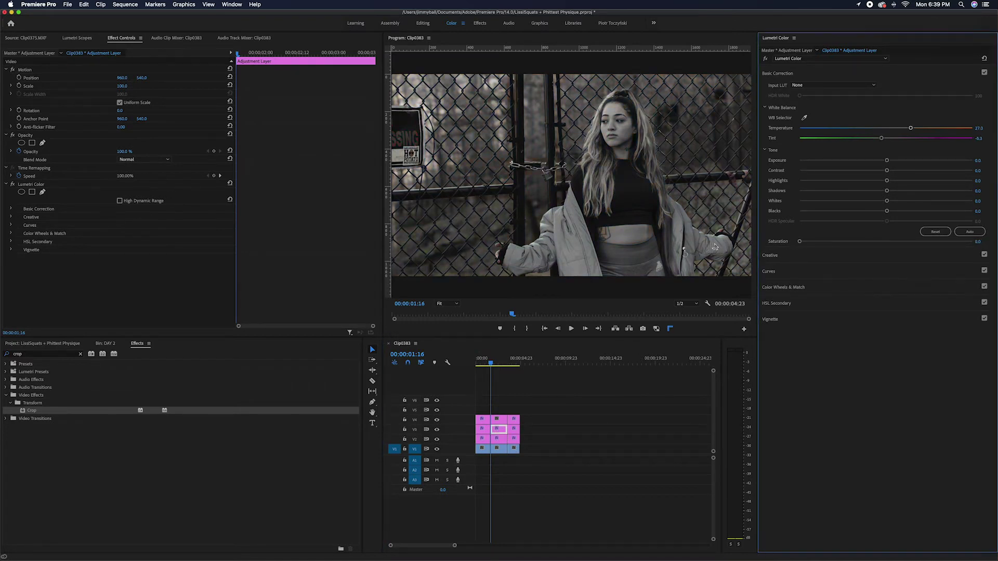
Deepen the dark tones of the middle V2 adjustment layer against the scopes, with Shadows at about -12 and Blacks at -11.7.
left_click(501, 442)
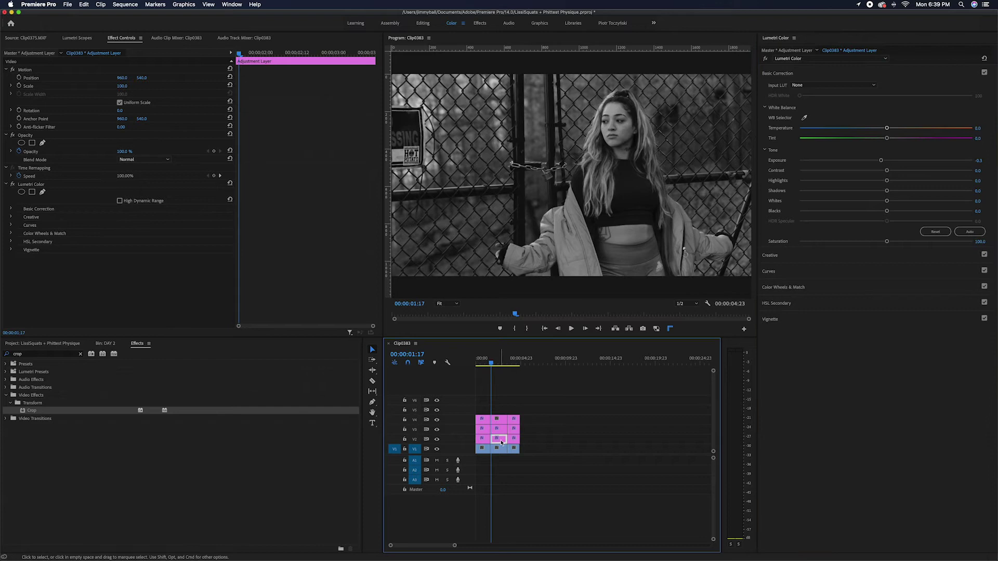
left_click(778, 275)
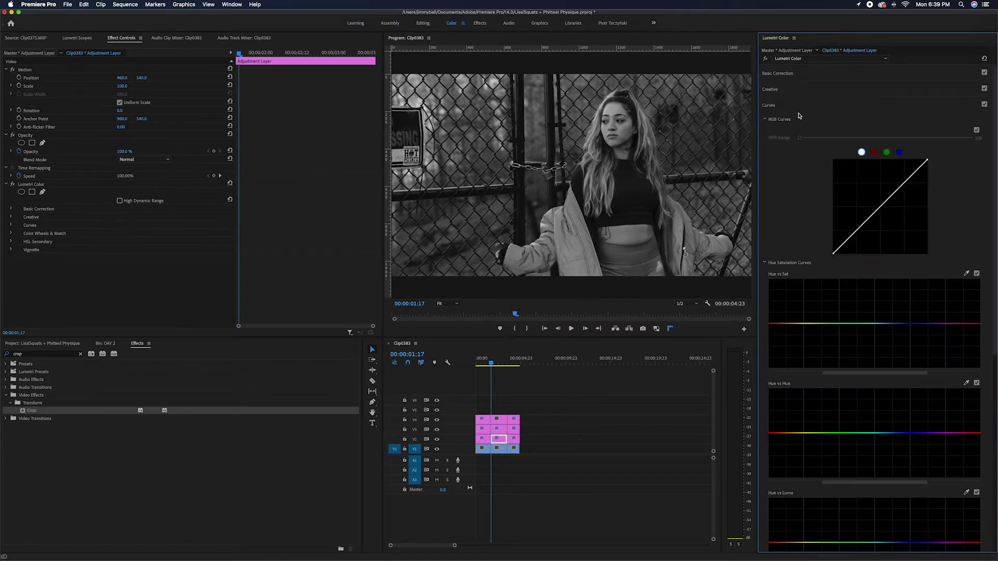
left_click(778, 76)
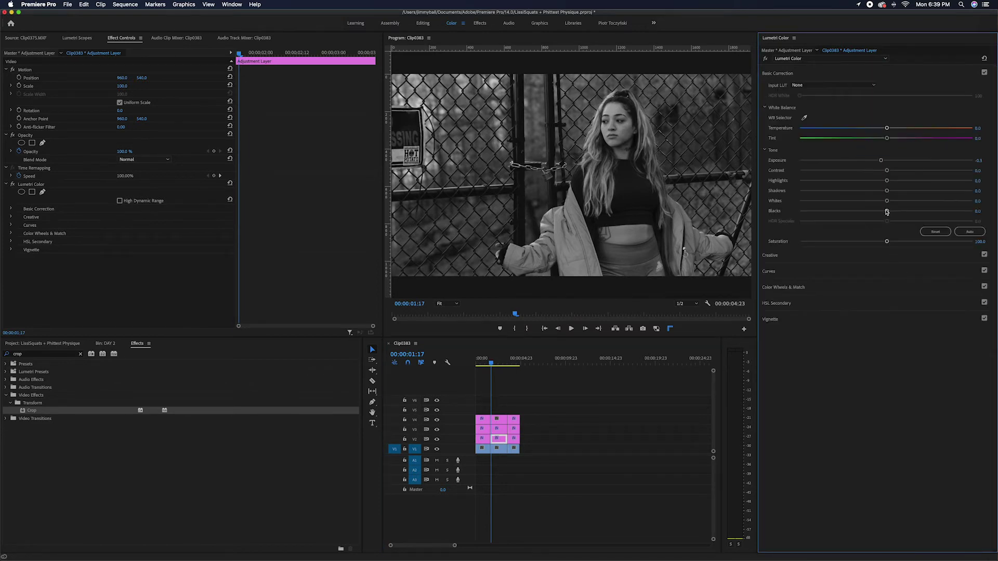
left_click_drag(886, 192, 874, 192)
left_click(77, 38)
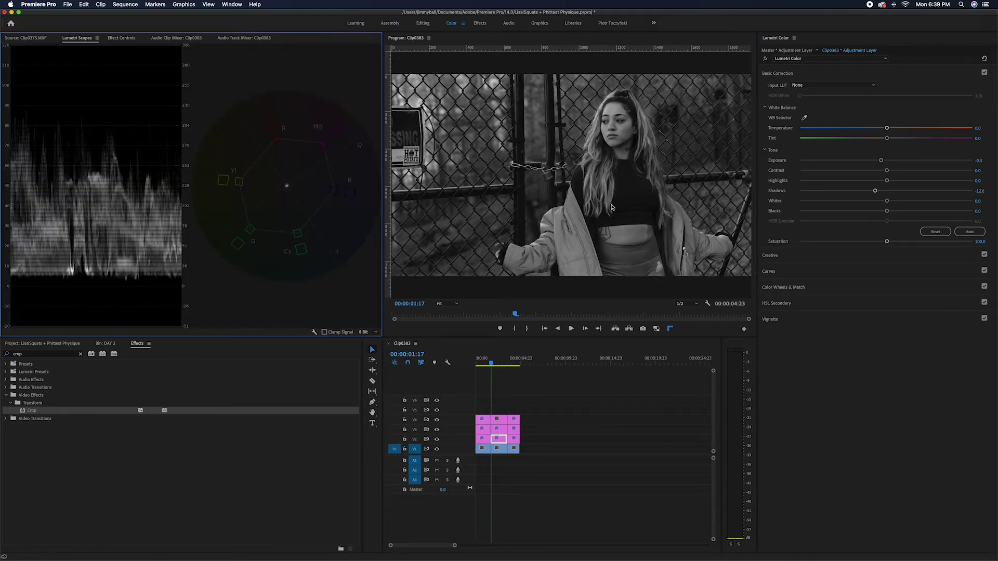
left_click_drag(887, 211, 878, 214)
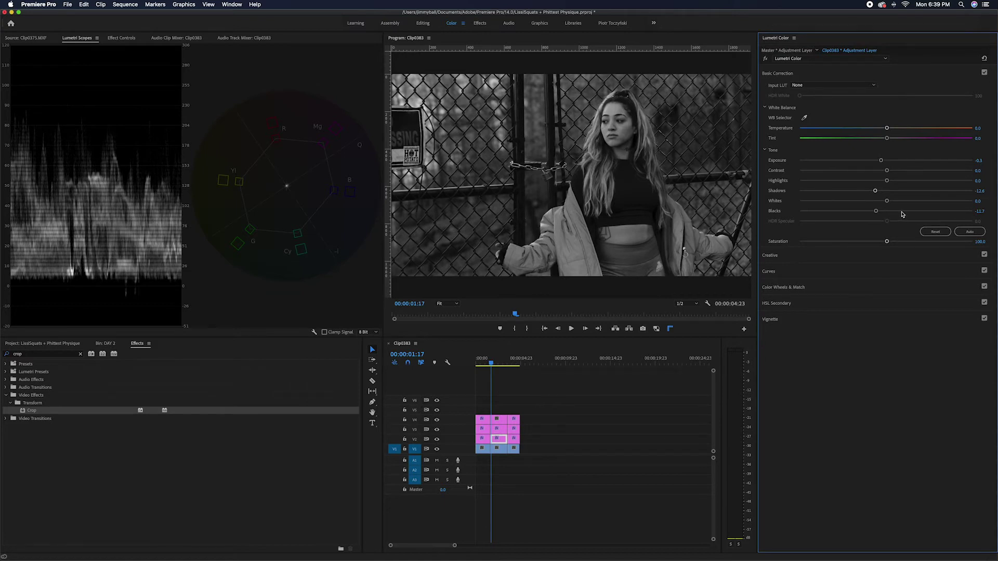
Shape the V2 layer's contrast with Whites at 23.9, Contrast at 7.7, Highlights at -1.8 and Shadows at -5.9.
mouse_move(887, 200)
left_mouse_down()
mouse_move(907, 203)
mouse_move(876, 193)
mouse_move(887, 182)
left_mouse_up()
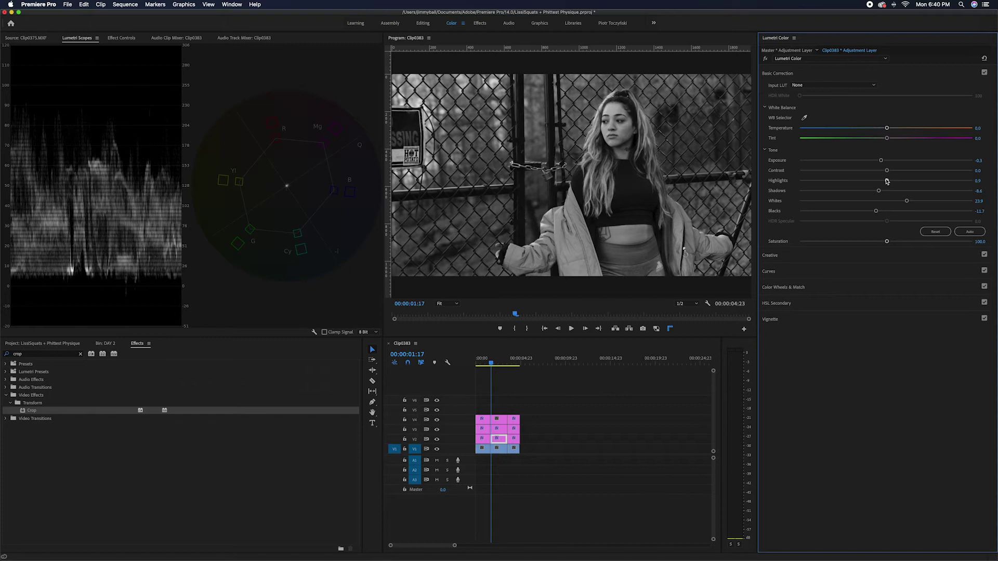
left_click_drag(888, 172, 893, 172)
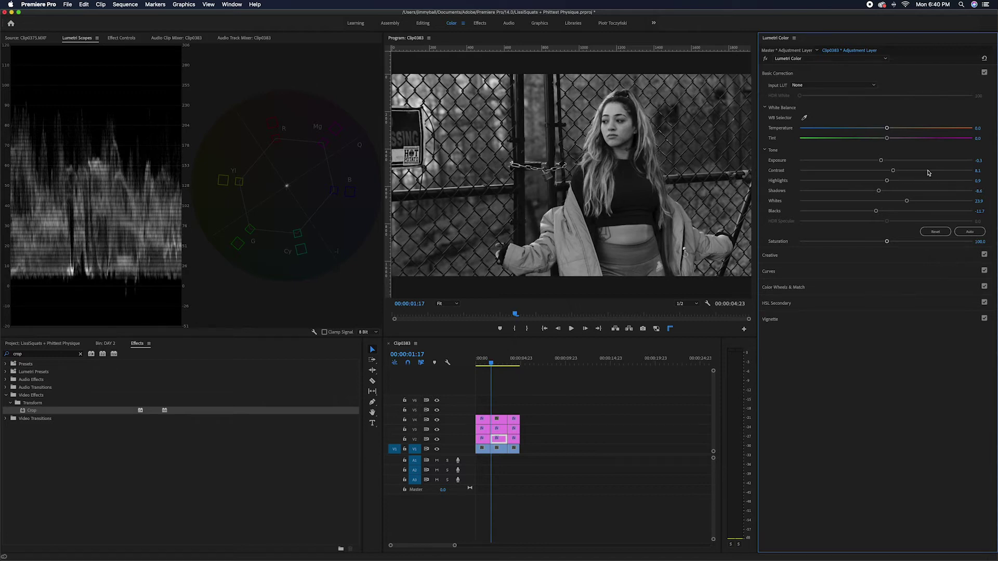
mouse_move(894, 174)
left_mouse_down()
mouse_move(846, 172)
mouse_move(889, 177)
left_mouse_up()
left_click(880, 181)
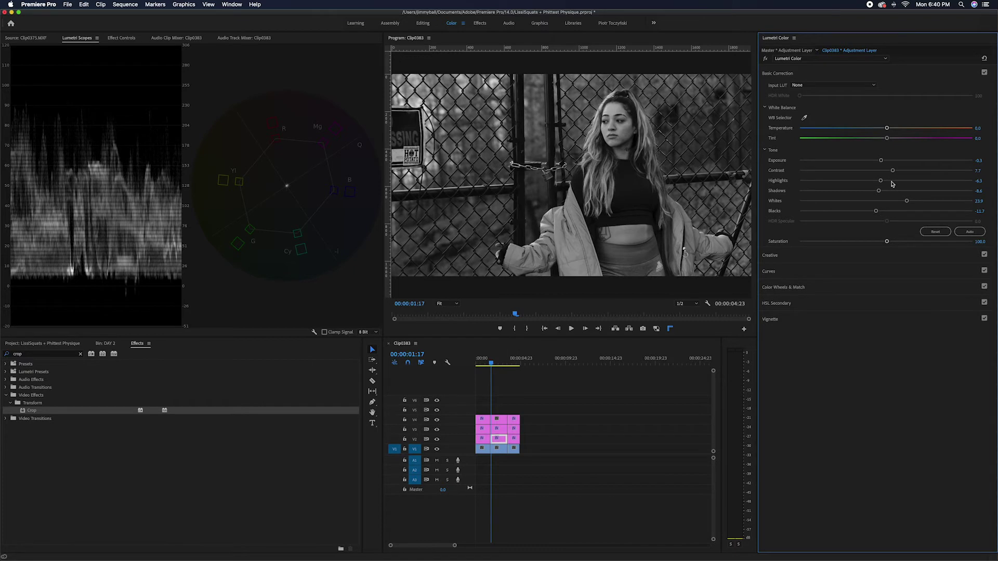
left_click_drag(885, 195, 886, 188)
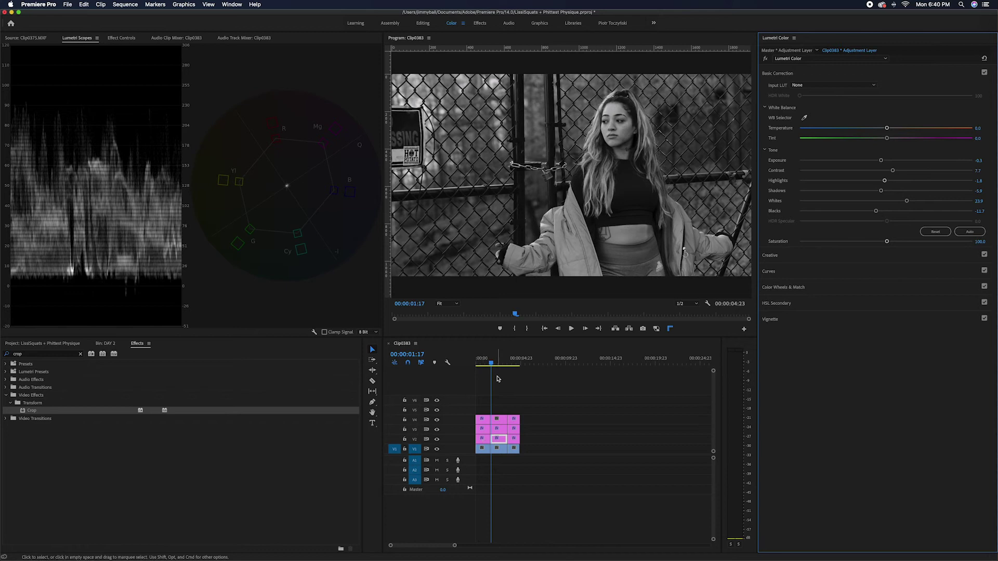
Bring the color back by setting the saturation of the middle V3 adjustment layer to 125.
key("Down")
key("Up")
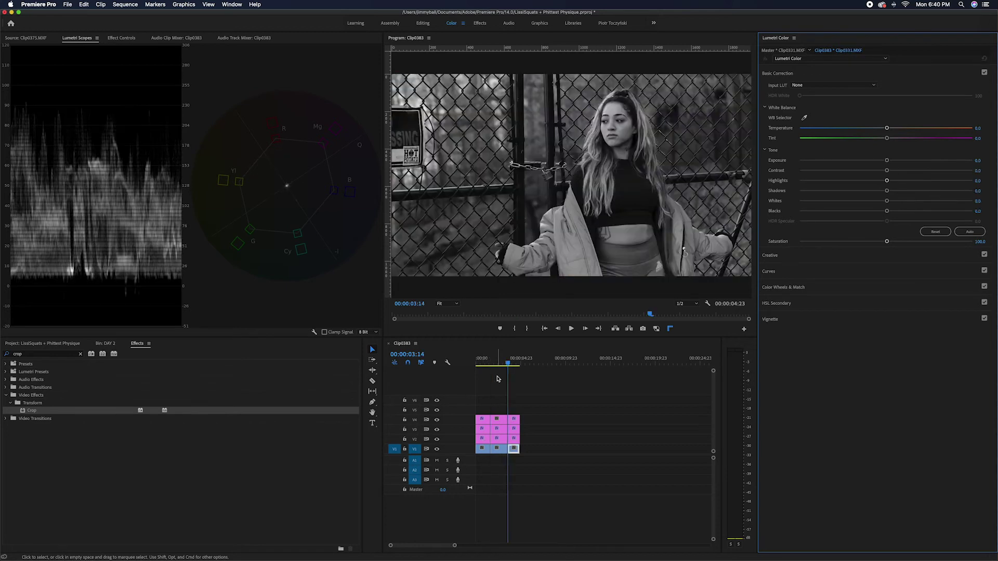
scroll(497, 378, "right", 2)
scroll(530, 451, "left", 2)
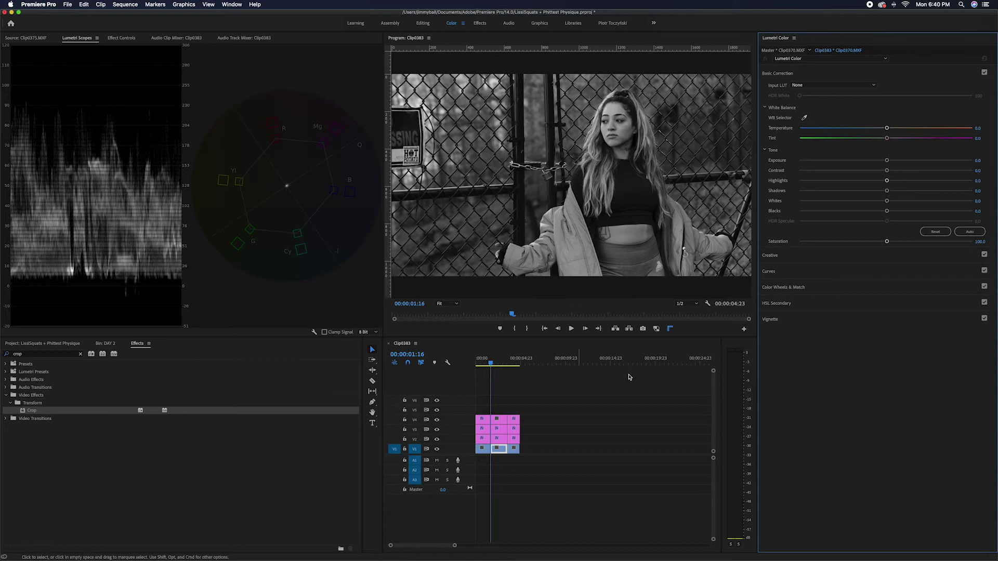
left_click(497, 429)
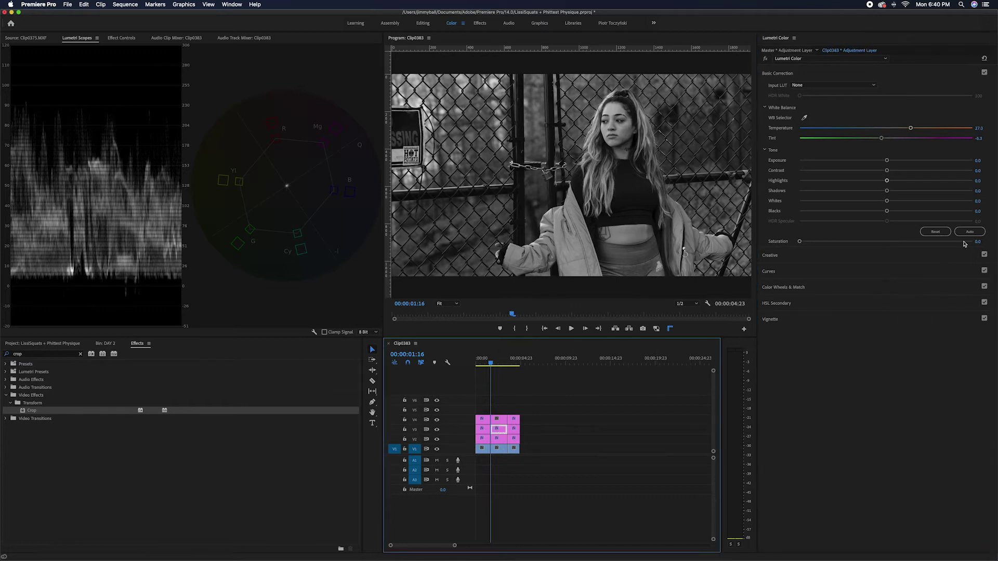
left_click(981, 240)
type("12")
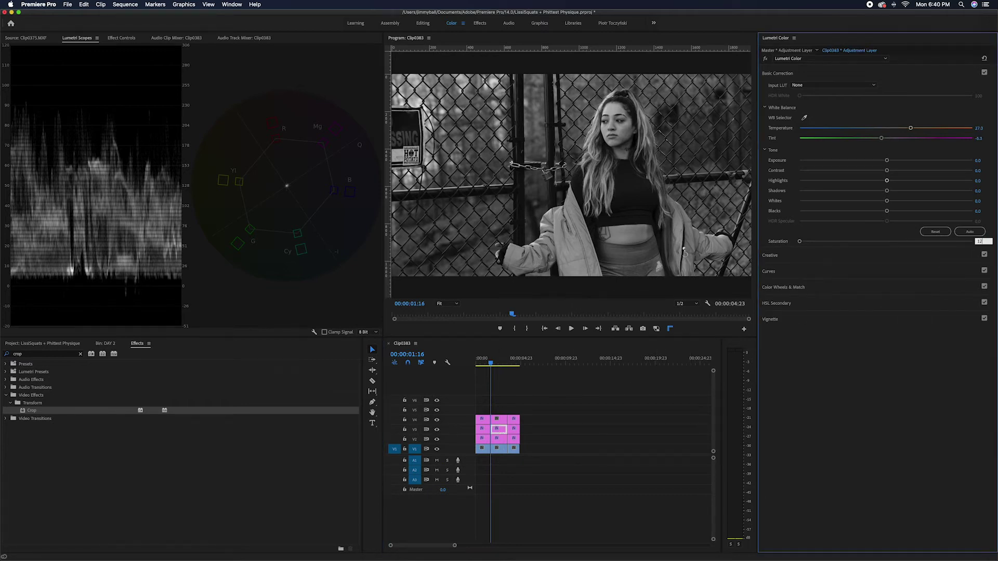
type("5")
key("Return")
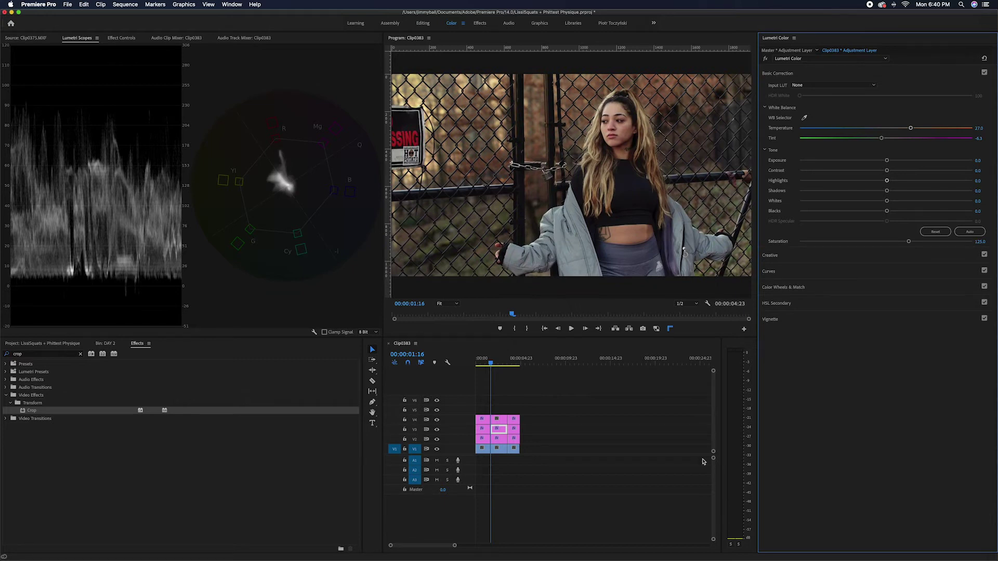
Compare the image with and without the contrast and color layers by toggling the output of tracks V2 and V3.
left_click(502, 442)
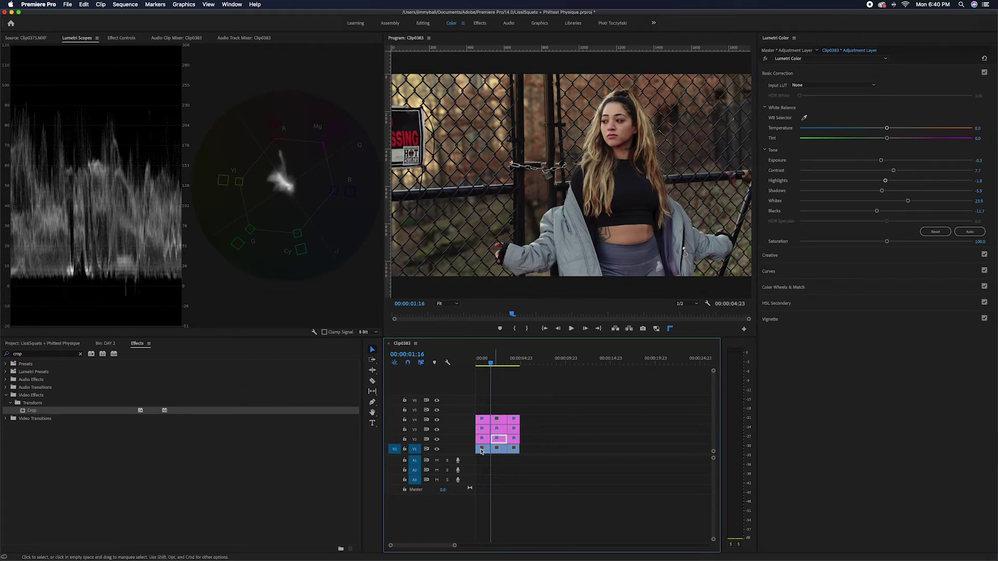
left_click(436, 440)
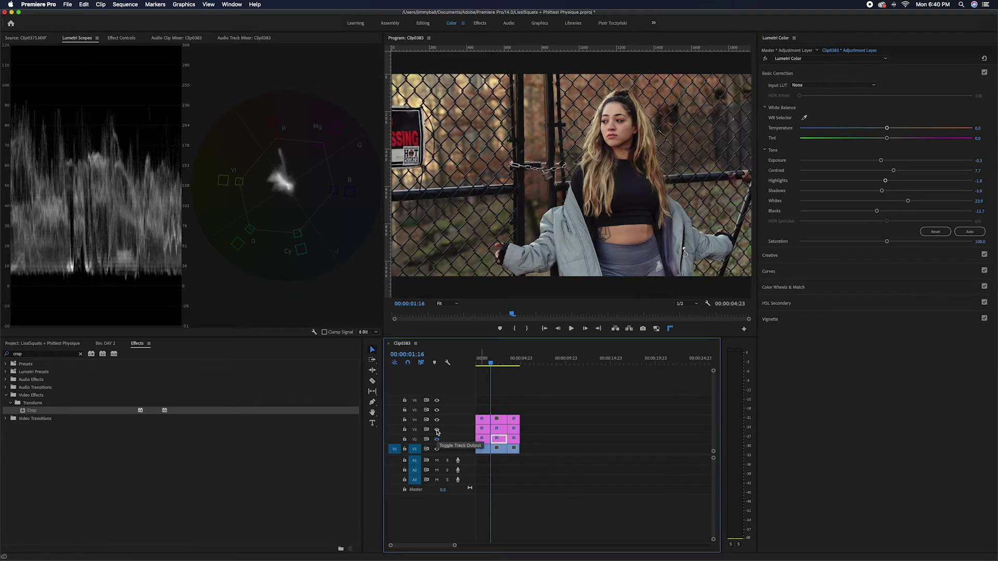
left_click(437, 439)
left_click(437, 441)
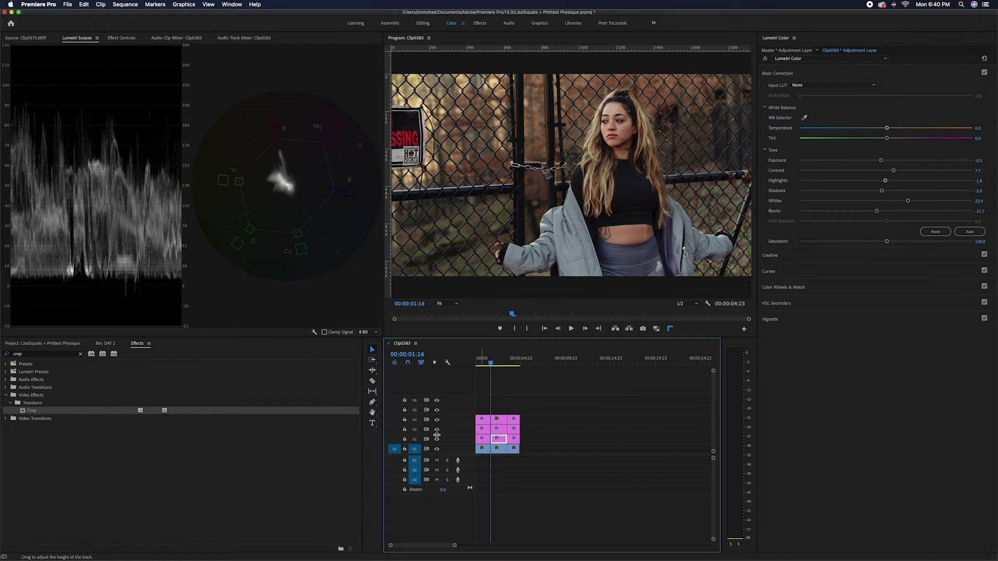
left_click(437, 430)
left_click(438, 439)
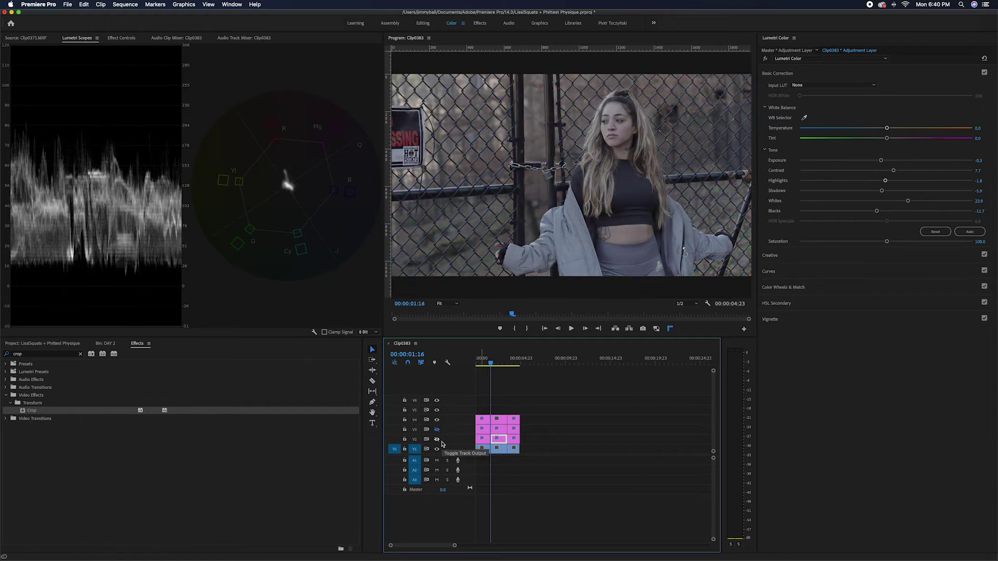
left_click(436, 429)
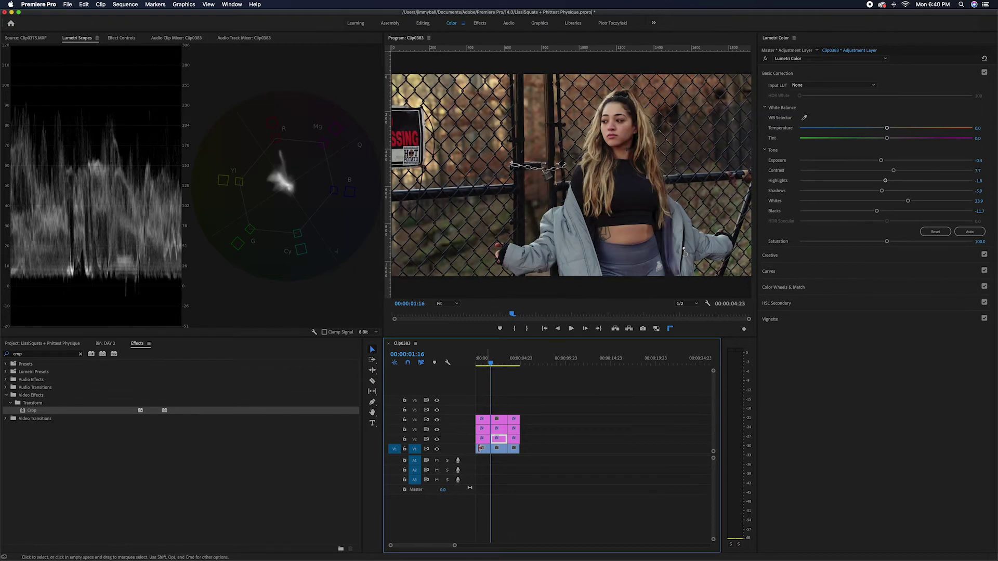
Tint the middle V4 adjustment layer slightly with the color wheels, pushing shadows toward teal, midtones toward red and highlights toward green.
left_click(498, 422)
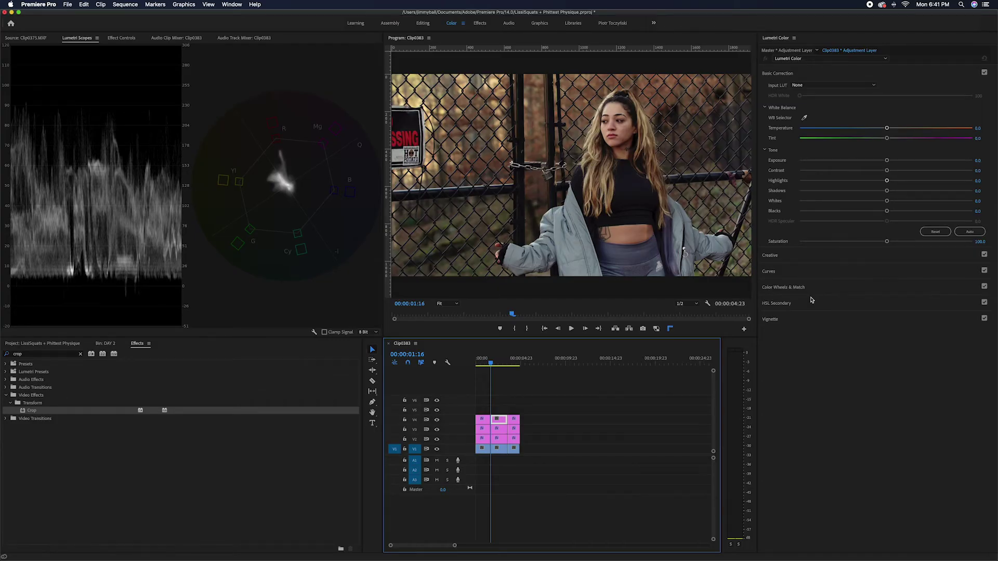
left_click(803, 289)
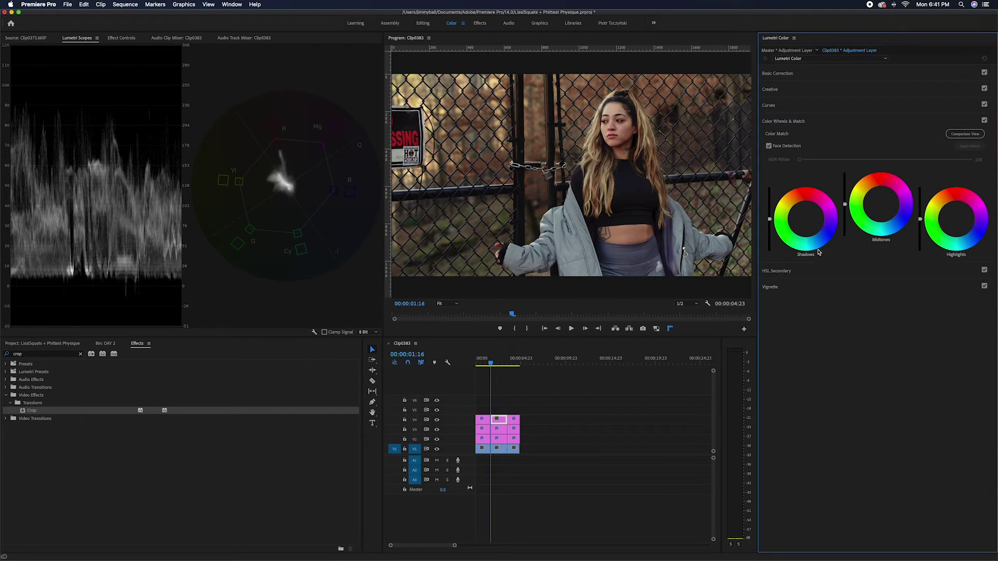
left_click_drag(807, 222, 806, 221)
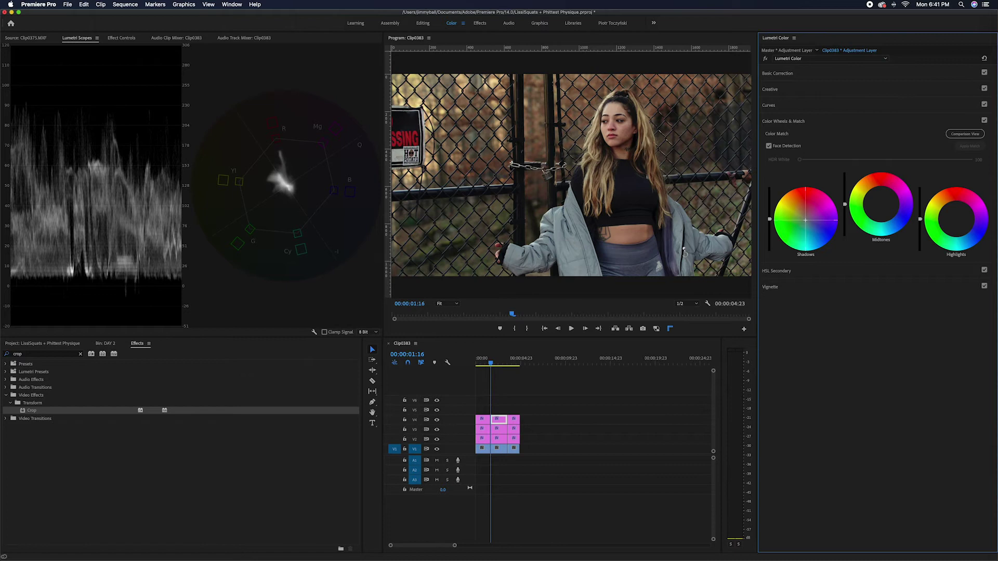
left_click_drag(805, 220, 806, 221)
left_click_drag(882, 207, 881, 203)
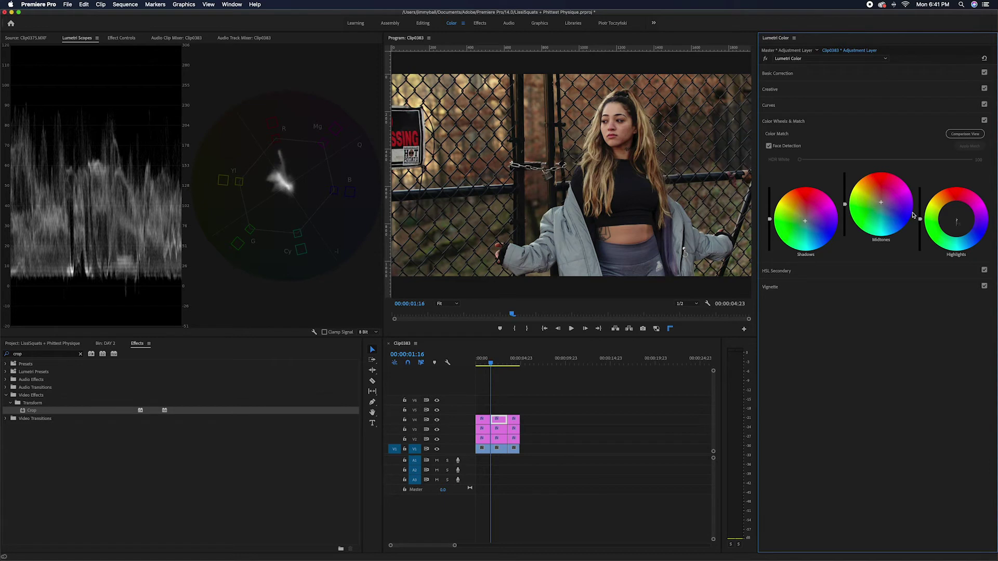
left_click_drag(958, 222, 955, 225)
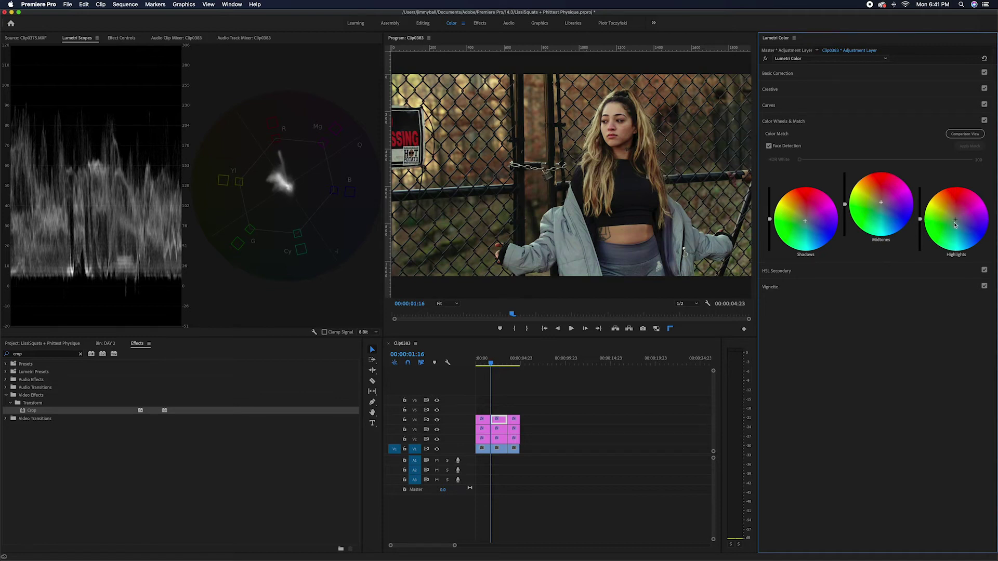
Compare the color wheel grade on and off, and shift the highlights toward yellow-green and the midtones toward red.
left_click(984, 121)
left_click(983, 120)
left_click(983, 120)
left_click(983, 121)
left_click_drag(953, 223, 953, 221)
left_click_drag(954, 222, 954, 222)
left_click_drag(880, 203, 882, 201)
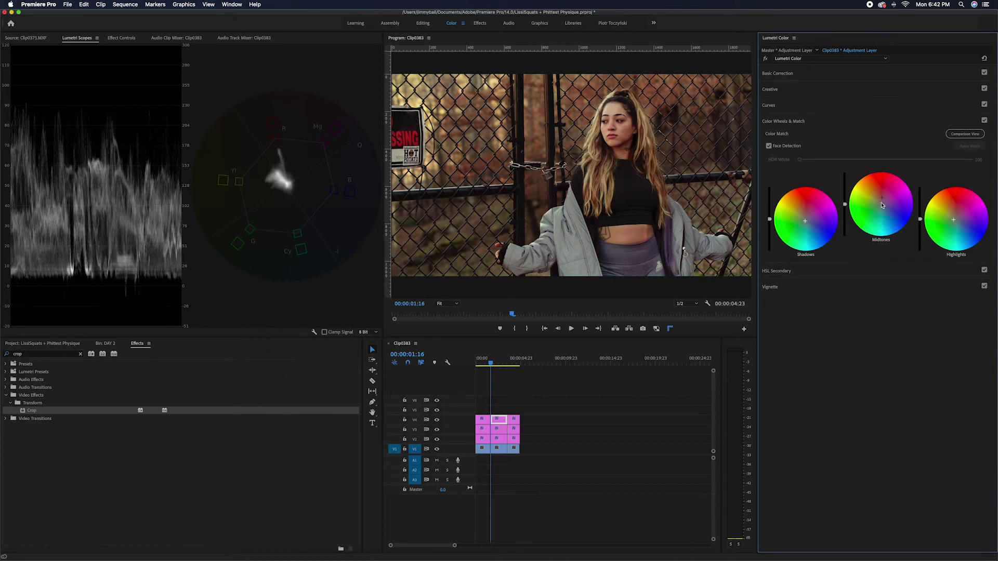
Refine the shadow tint slightly toward teal, toggling the color wheel grade to compare before and after.
left_click(984, 120)
left_click(985, 121)
left_click_drag(803, 224, 803, 222)
left_click(984, 120)
left_click(984, 120)
left_click(983, 120)
left_click(983, 120)
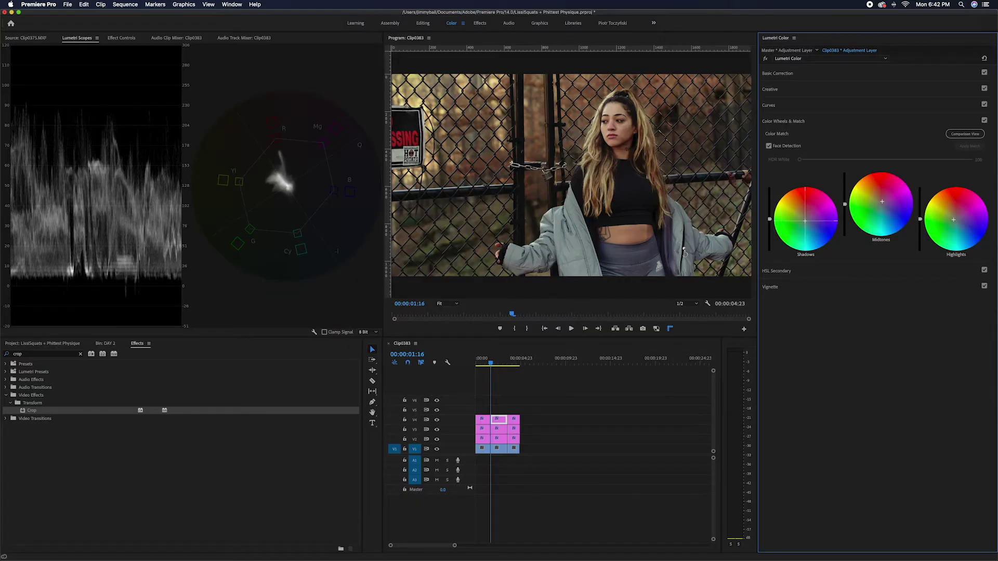
left_click(984, 120)
left_click(984, 120)
Fine-tune the midtones toward red and the highlights toward yellow-green, and check the color wheel grade on and off.
left_click_drag(879, 202, 880, 203)
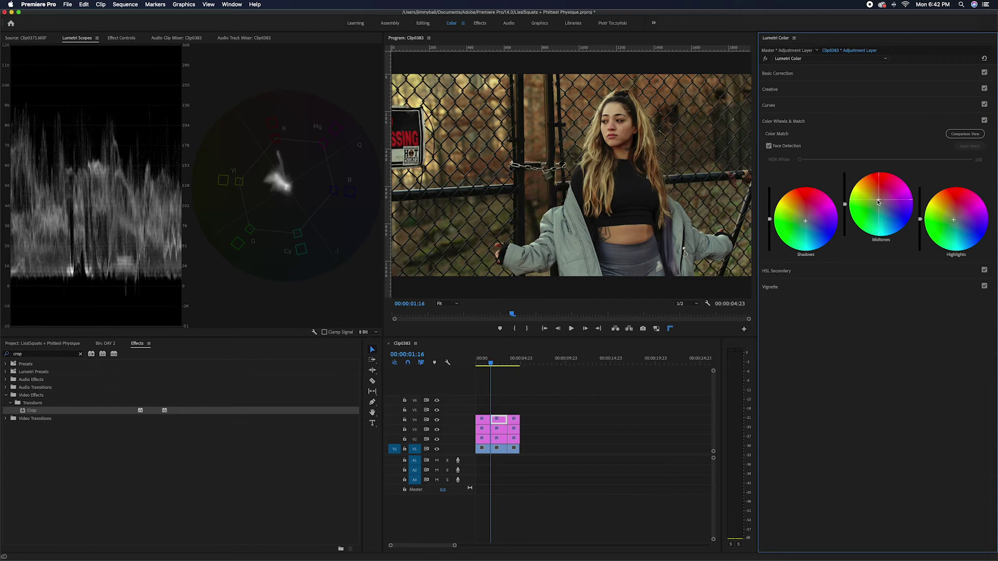
left_click_drag(877, 202, 882, 199)
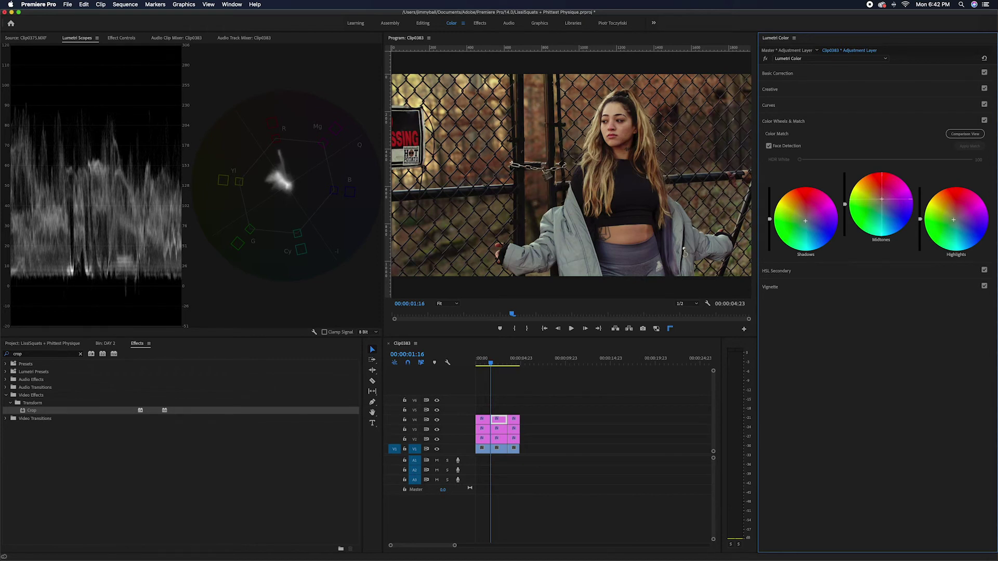
left_click_drag(953, 220, 950, 225)
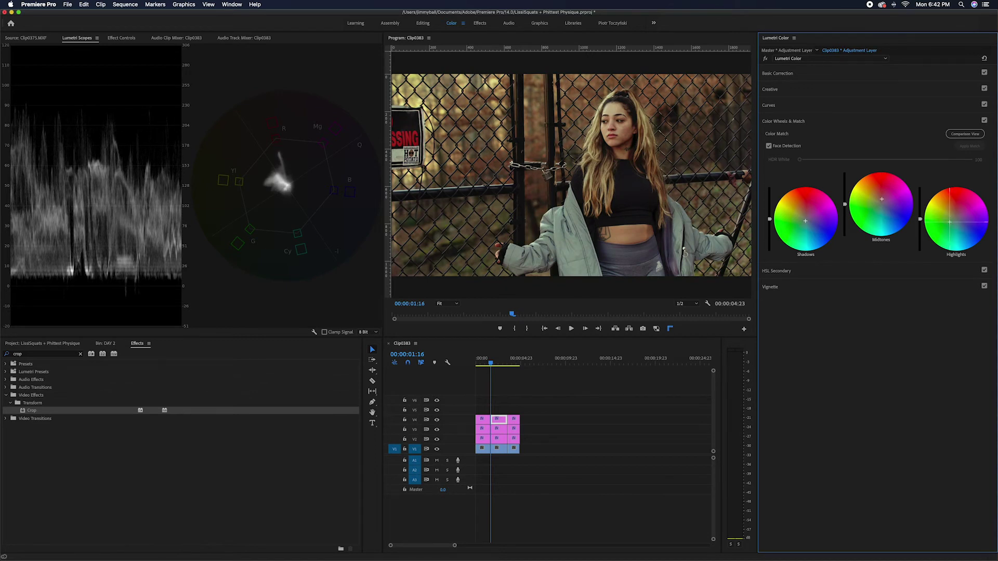
left_click_drag(950, 225, 951, 220)
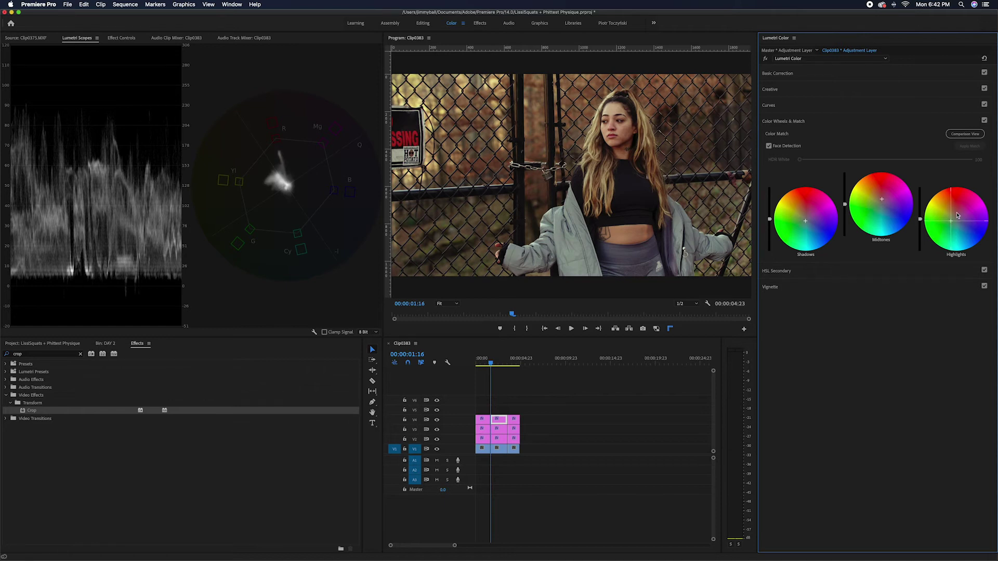
left_click(984, 121)
left_click(985, 120)
left_click(984, 120)
Anchor the Hue vs Hue curve on the middle V4 adjustment layer with control points at yellow, magenta, blue, green and cyan.
left_click(772, 106)
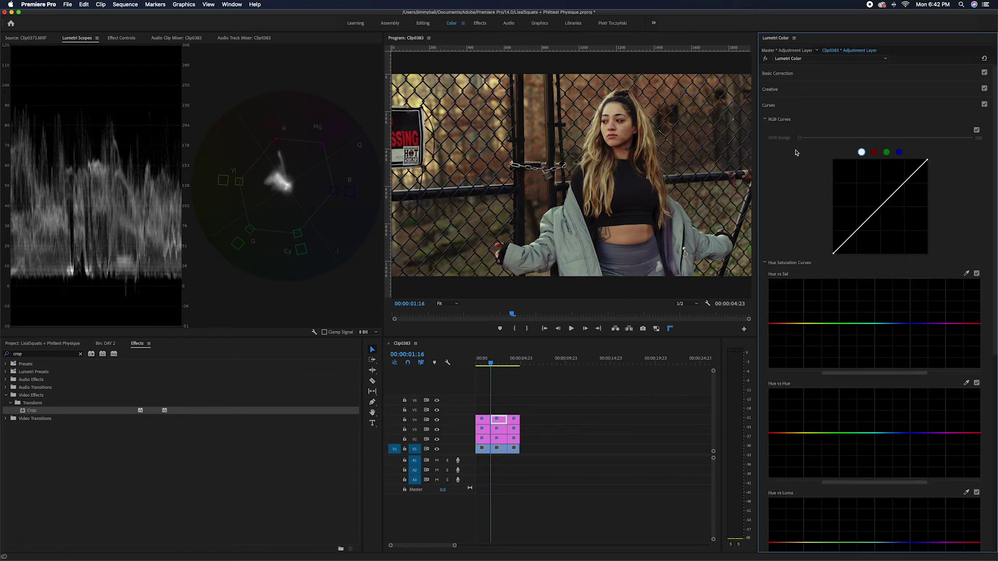
scroll(809, 237, "down", 3)
scroll(814, 239, "down", 4)
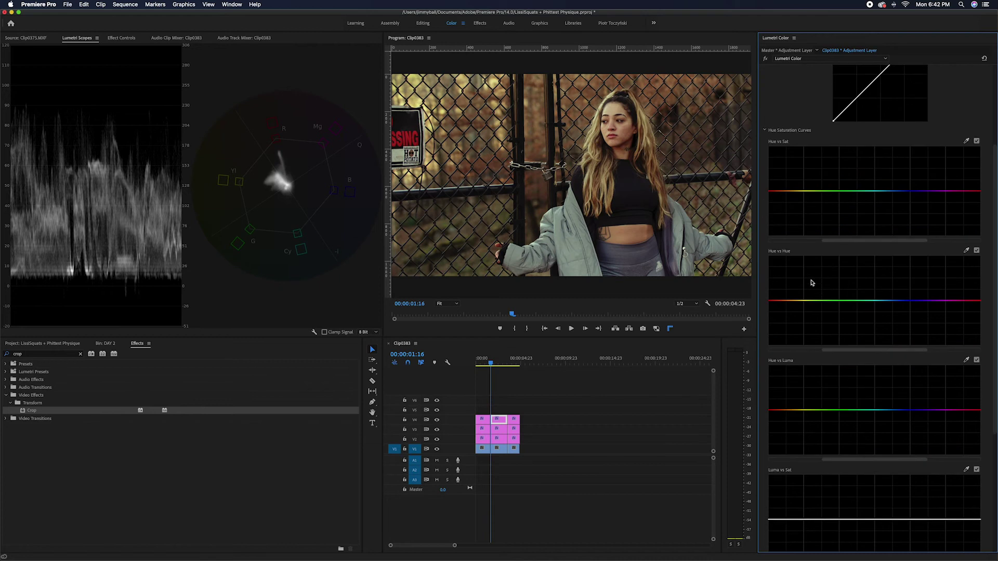
scroll(801, 312, "up", 2)
left_click(804, 331)
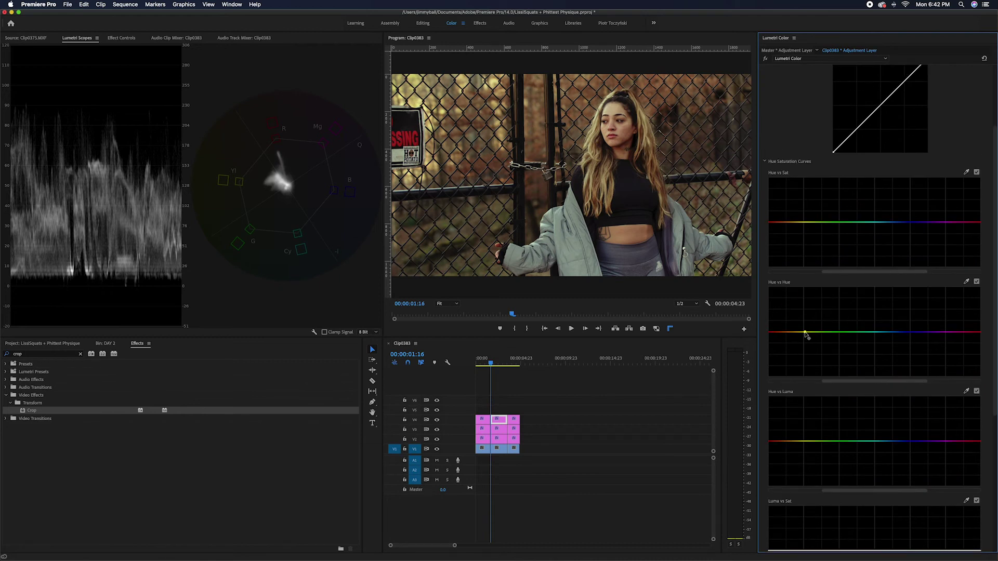
left_click(946, 331)
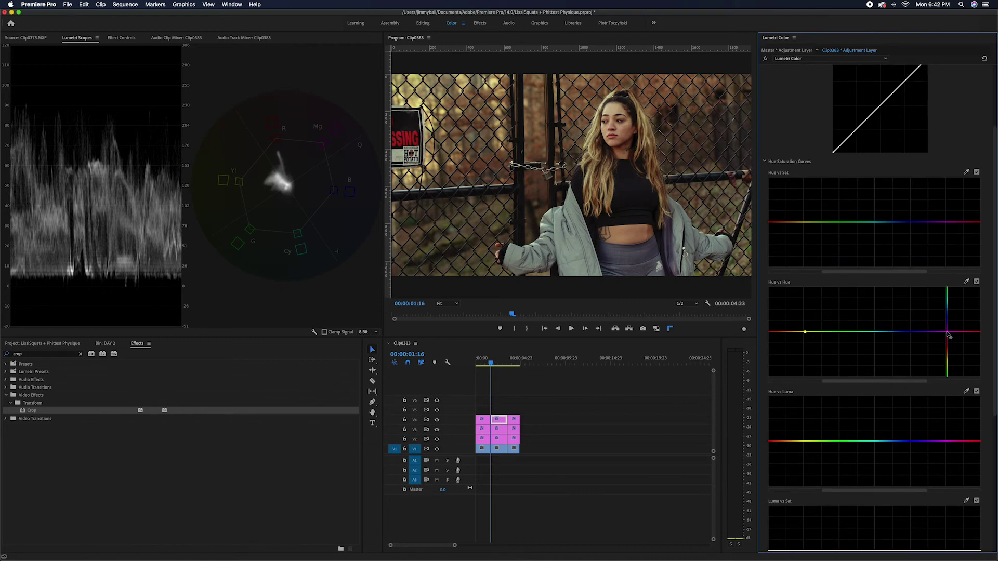
left_click(910, 333)
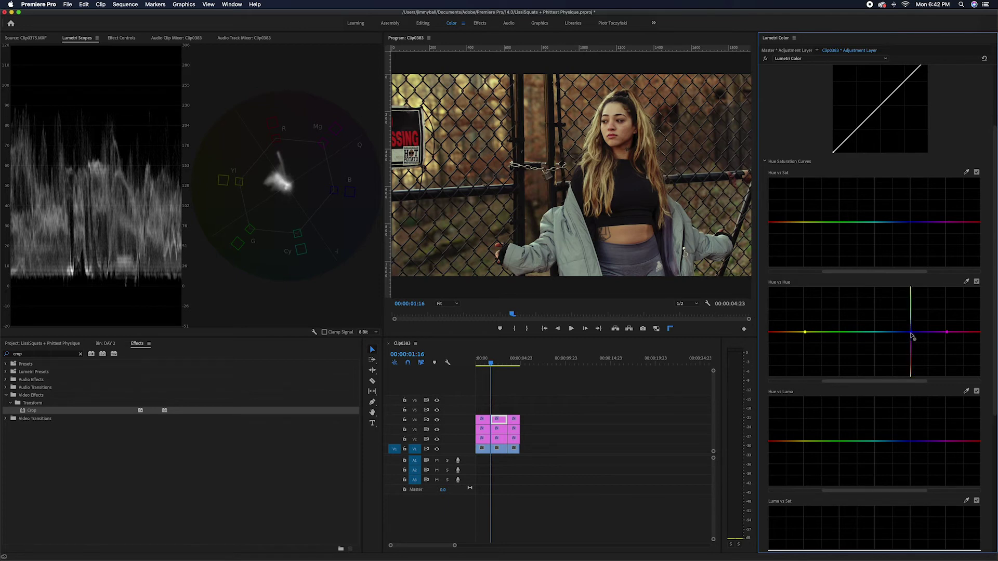
left_click(841, 332)
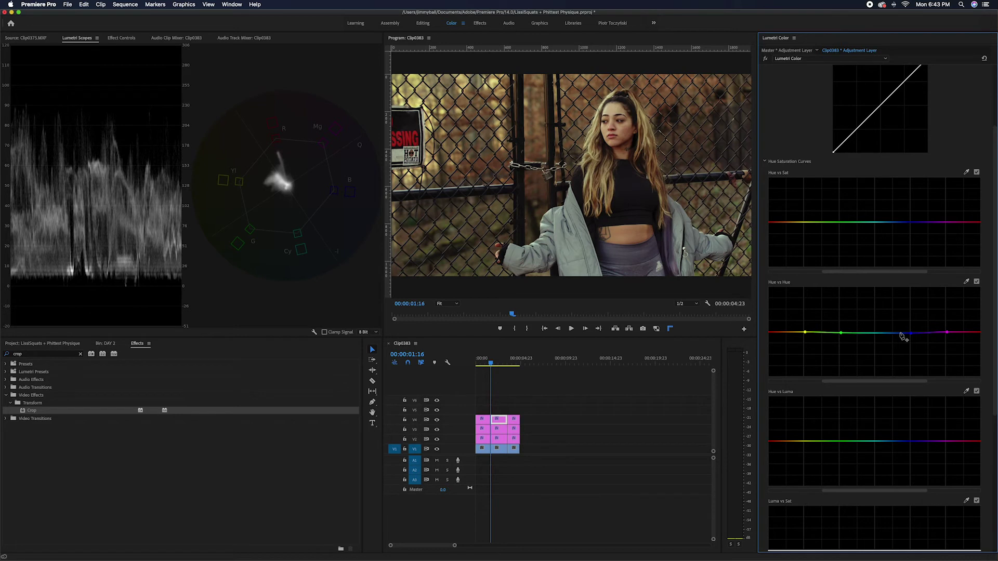
left_click_drag(910, 333, 910, 333)
left_click(873, 332)
left_click_drag(839, 335, 840, 333)
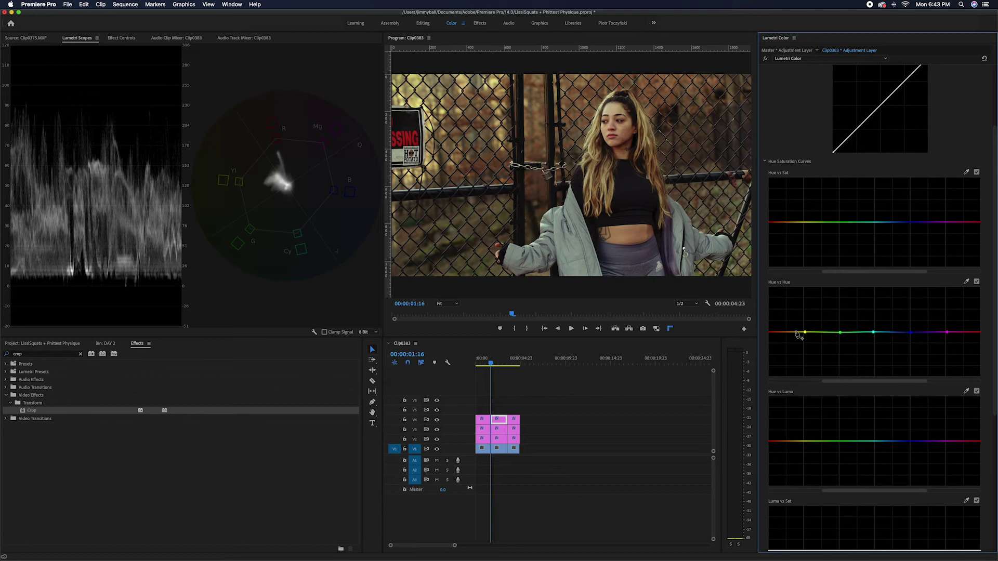
Add control points at red and orange on the Hue vs Hue curve and keep the red, orange and yellow range nearly flat.
left_click(769, 333)
left_click(787, 333)
left_click(805, 333)
left_click_drag(805, 333, 808, 337)
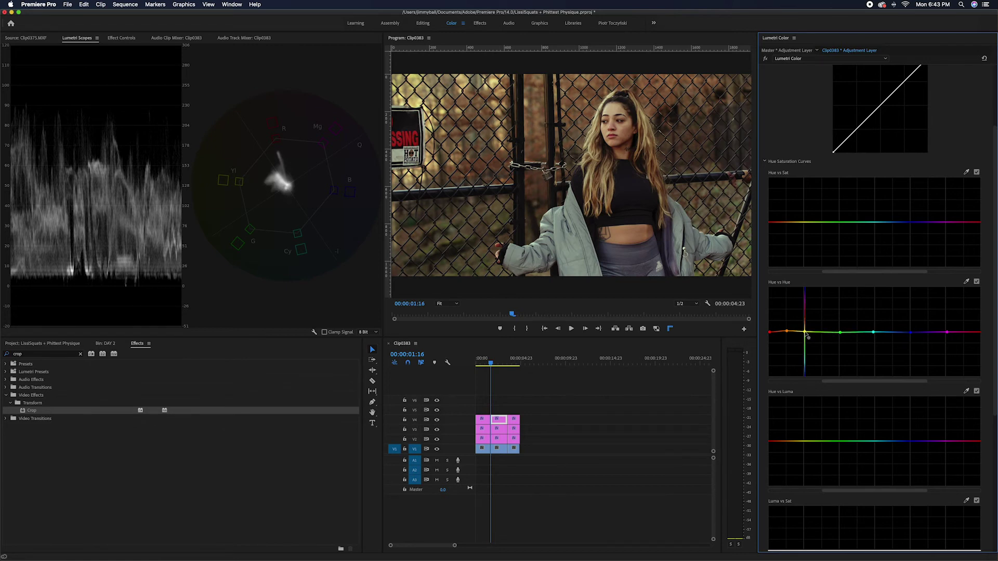
left_click(770, 333)
left_click_drag(770, 334, 770, 332)
Raise the magenta and blue range of the Hue vs Hue curve to shift purples toward teal, lift cyan slightly and lower green slightly.
left_click_drag(947, 333, 911, 321)
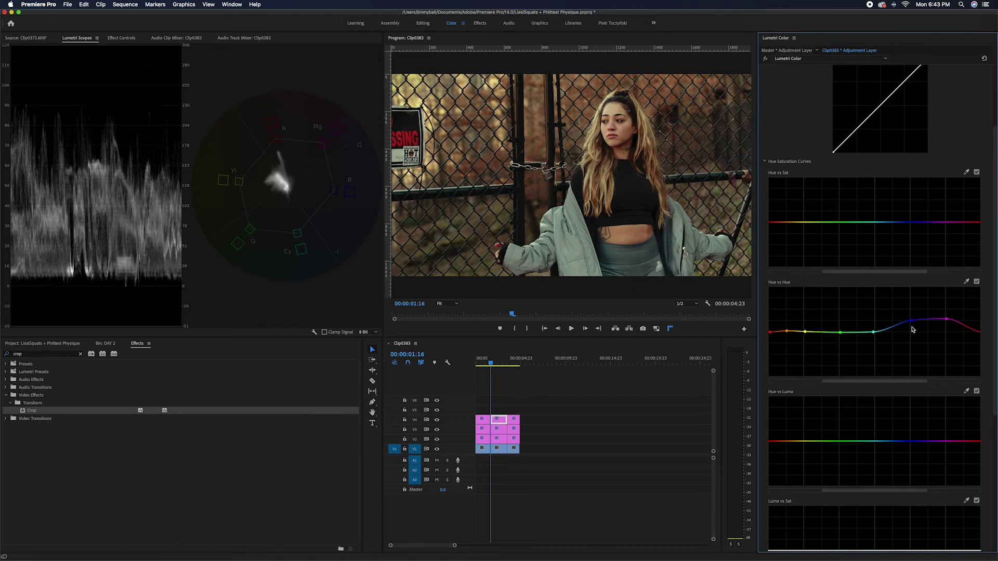
left_click_drag(946, 319, 911, 323)
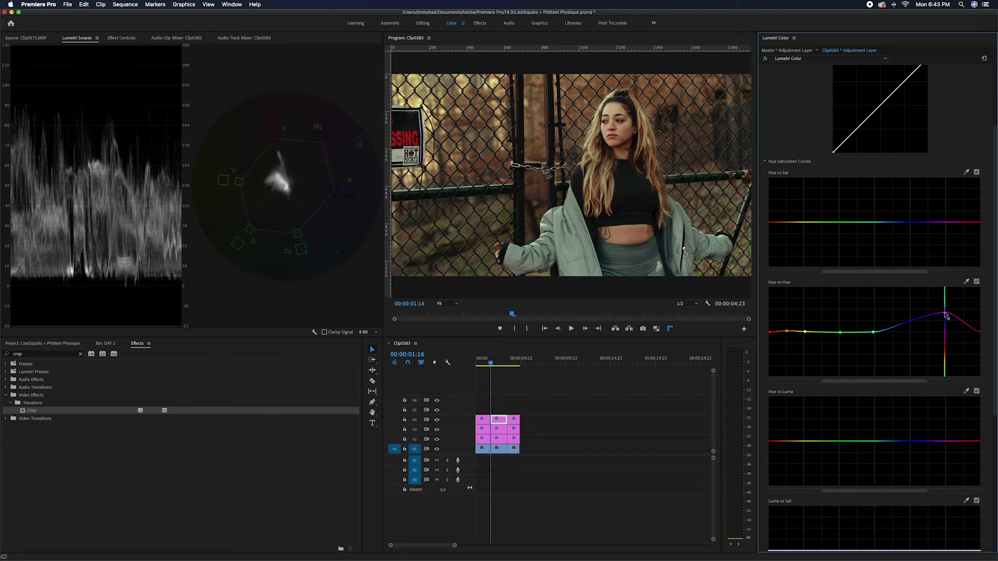
left_click_drag(944, 313, 945, 312)
left_click_drag(874, 332, 910, 322)
left_click_drag(877, 333, 836, 337)
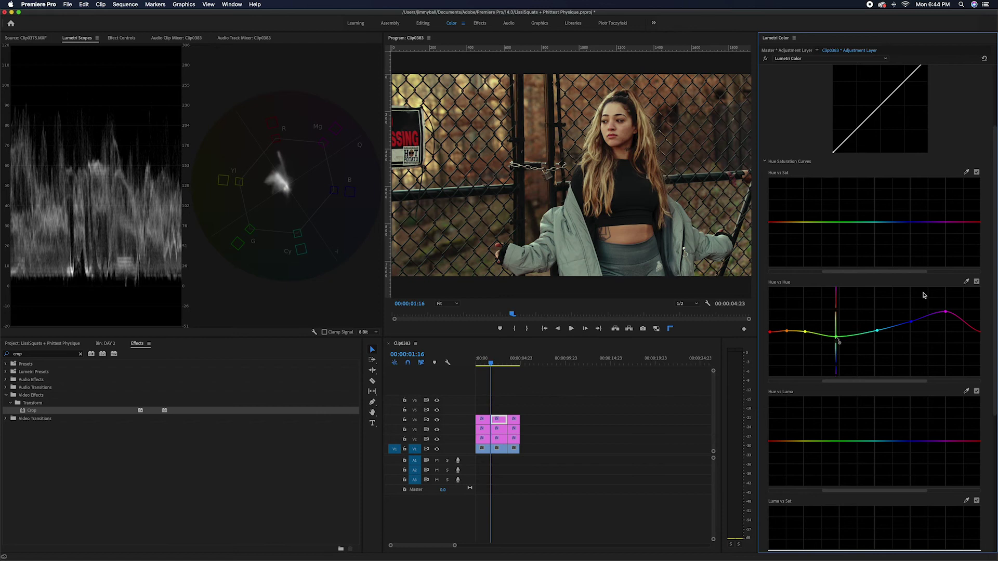
Compare the Hue vs Hue adjustment on and off.
left_click(976, 282)
scroll(977, 283, "down", 1)
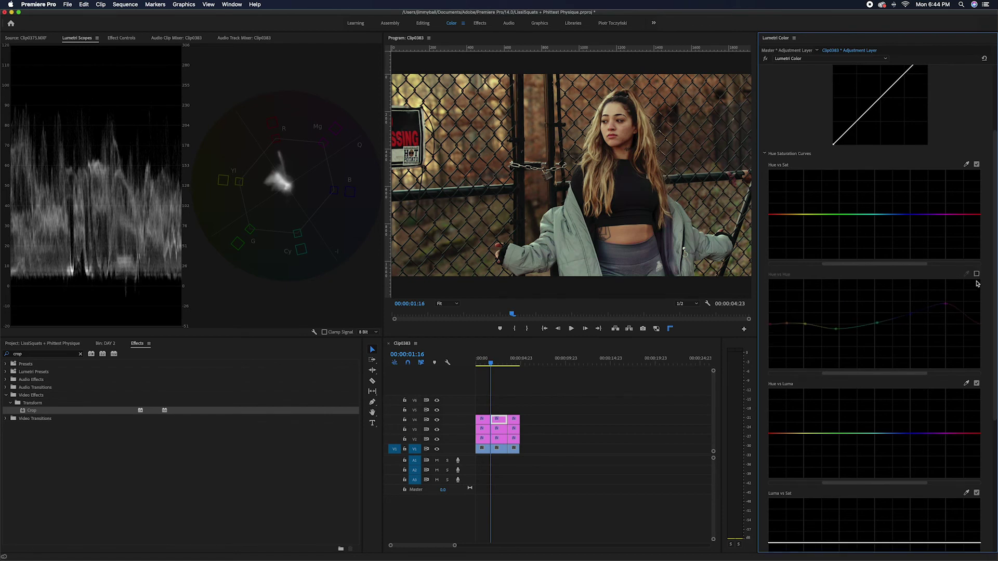
left_click(976, 274)
left_click(976, 275)
left_click(976, 274)
left_click(976, 274)
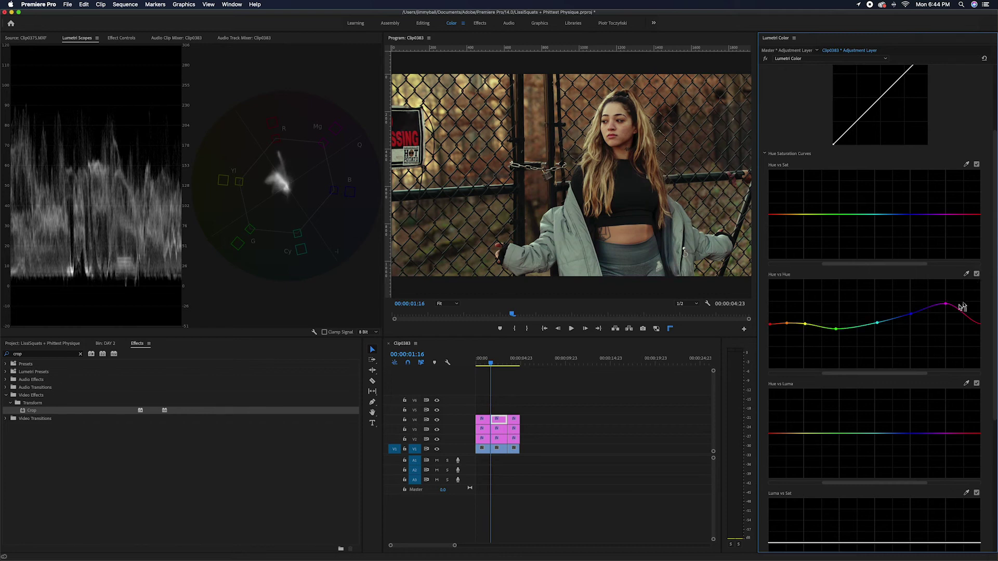
Fine-tune the red and orange points of the Hue vs Hue curve and compare the image with and without it.
scroll(890, 335, "up", 5)
scroll(779, 375, "down", 1)
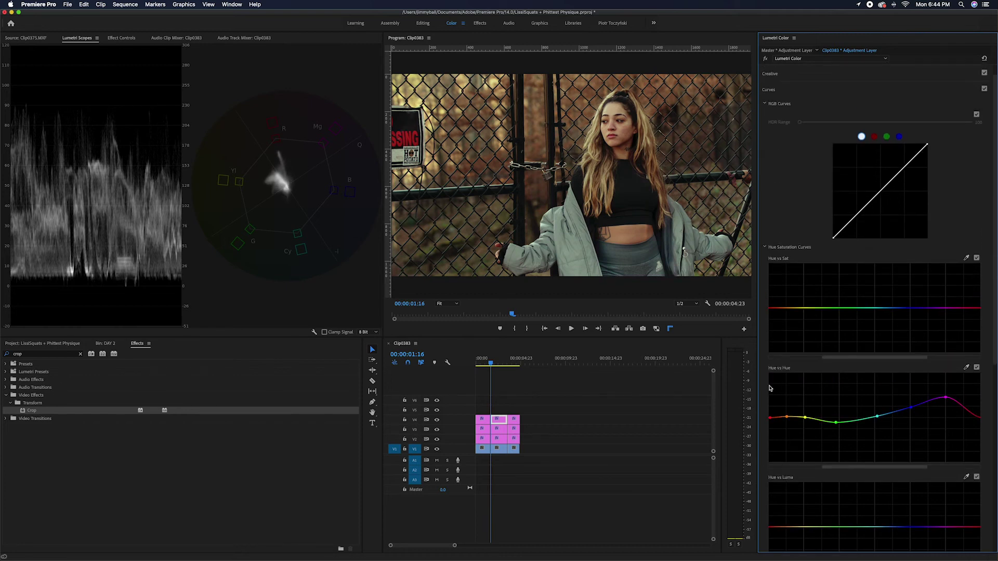
left_click_drag(769, 418, 767, 420)
left_click(768, 419)
left_click_drag(787, 418, 783, 418)
left_click(976, 368)
left_click(977, 368)
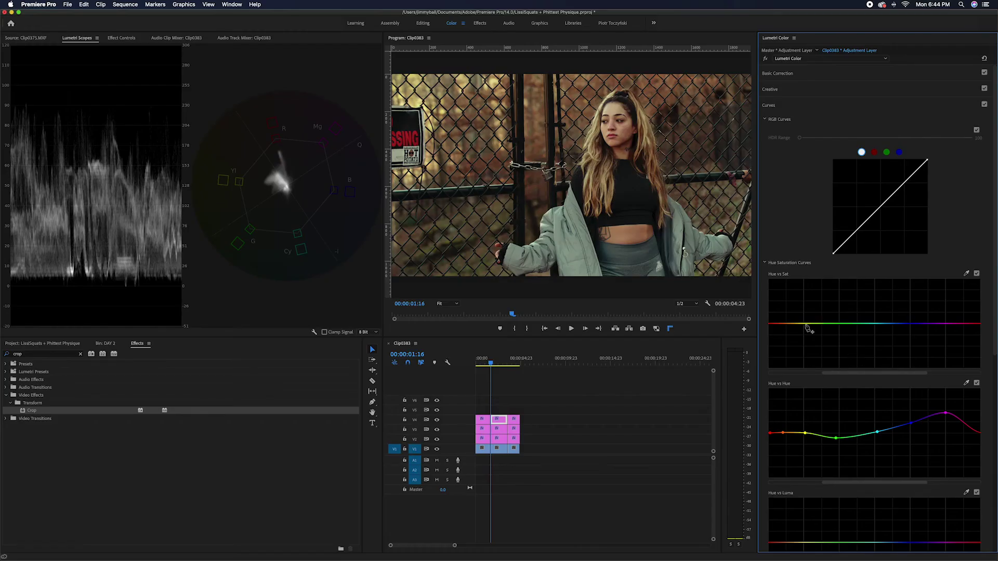
Anchor yellow and magenta on the Hue vs Sat curve, lower cyan and raise red slightly, and compare it on and off.
left_click(805, 324)
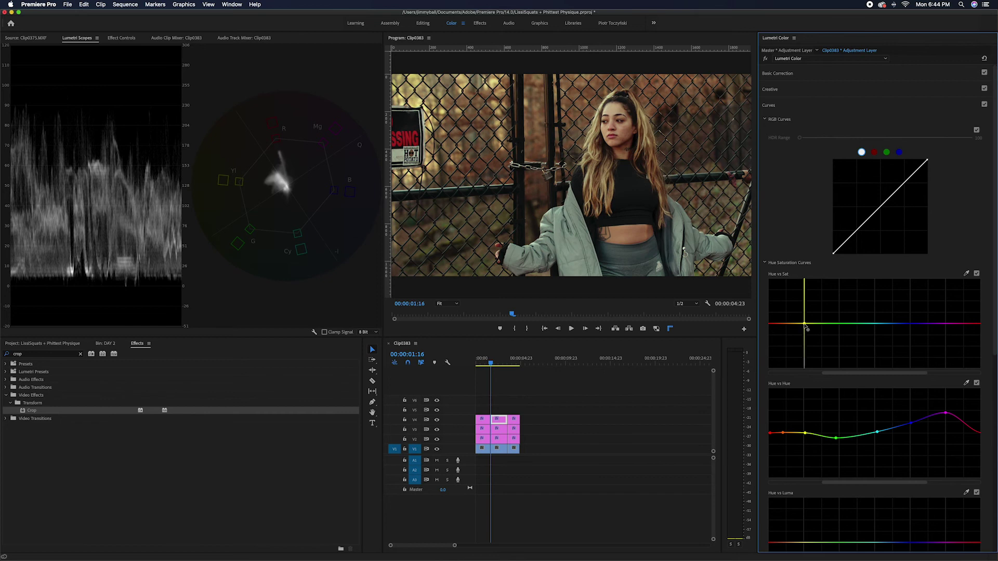
left_click(945, 325)
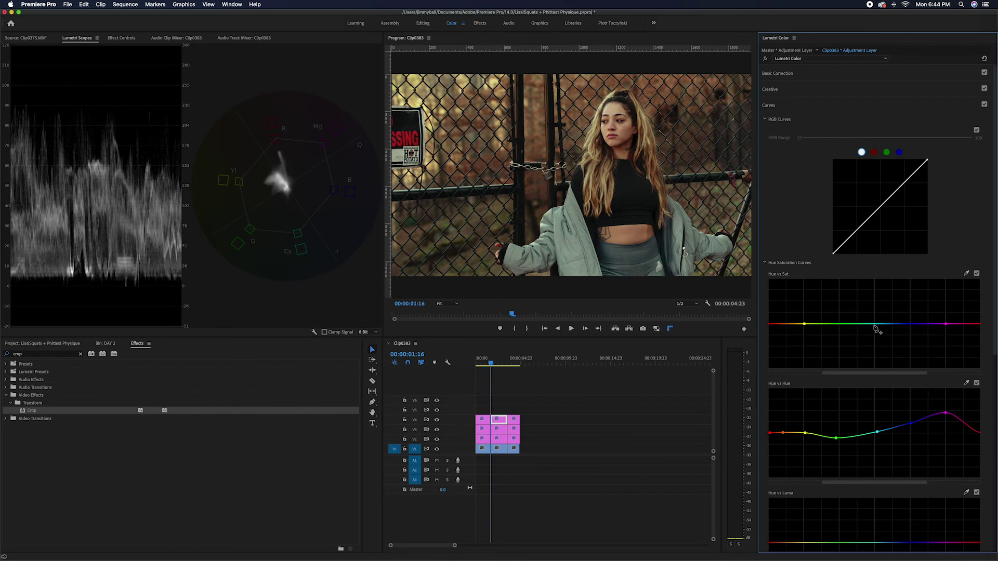
left_click_drag(874, 324, 872, 330)
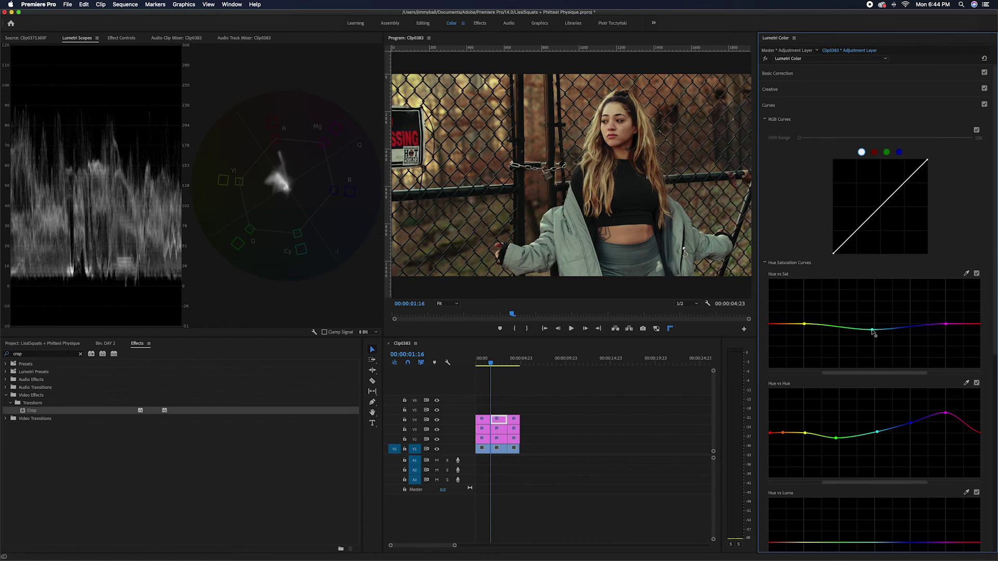
left_click_drag(783, 326, 771, 321)
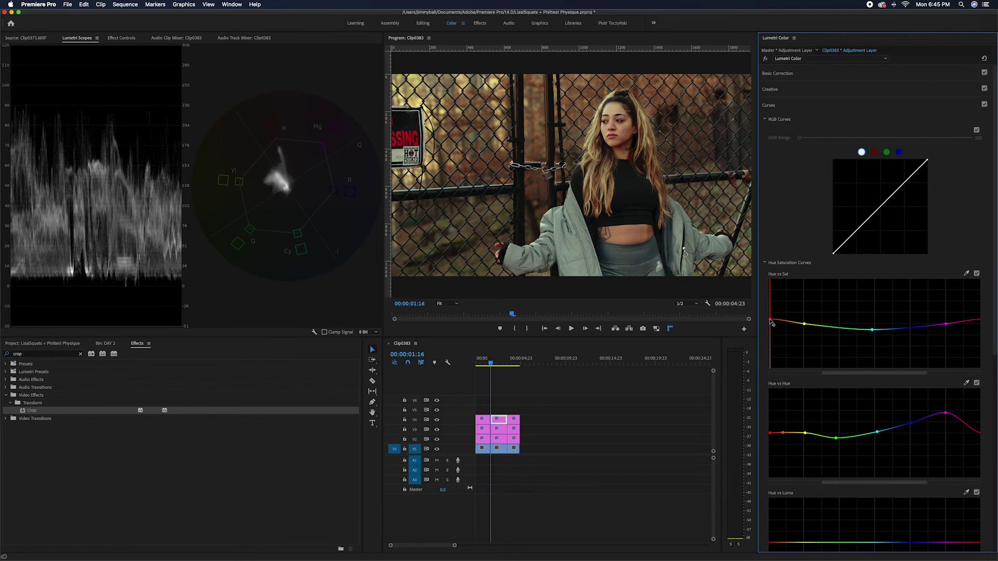
left_click(976, 274)
left_click(976, 274)
left_click(977, 274)
left_click(976, 273)
Desaturate the darkest shadows with the Luma vs Sat curve, anchoring the brighter tones in place, and compare it on and off.
scroll(923, 445, "down", 10)
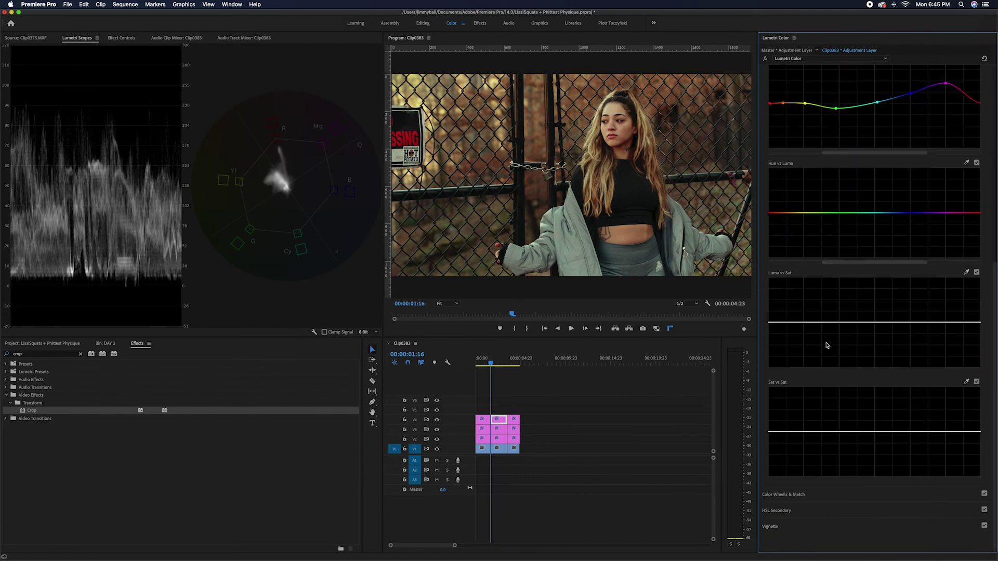
left_click(807, 323)
left_click_drag(769, 322, 732, 372)
left_click(807, 322)
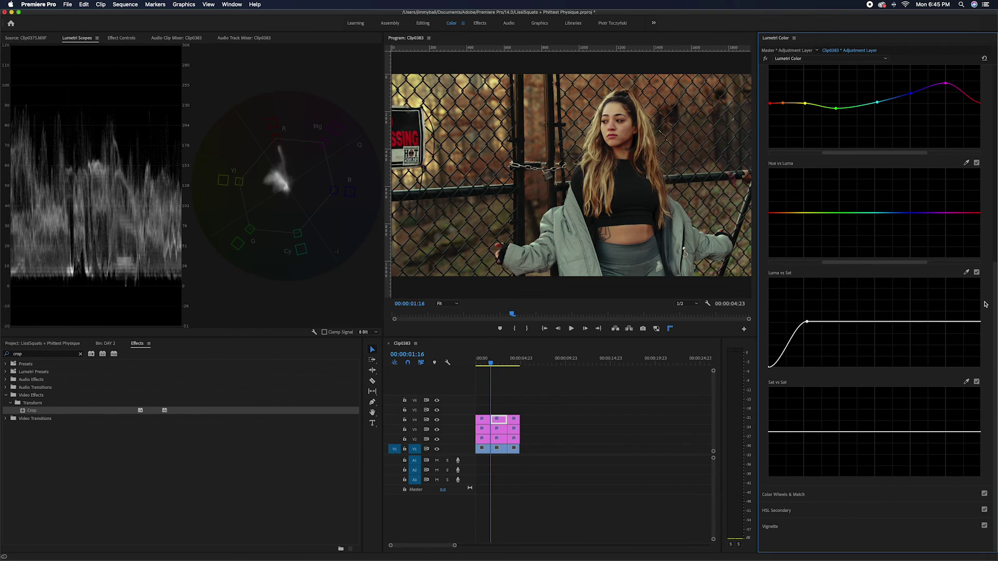
left_click(976, 272)
left_click(977, 272)
left_click(976, 273)
left_click(976, 272)
Add green, yellow, magenta, blue and cyan points on the Hue vs Luma curve, and raise an orange point slightly to brighten skin tones.
left_click(840, 214)
left_click(804, 213)
left_click(946, 213)
left_click_drag(911, 213, 910, 215)
left_click(874, 213)
left_click_drag(911, 216, 911, 214)
left_click(782, 214)
mouse_move(782, 214)
left_mouse_down()
mouse_move(772, 215)
mouse_move(787, 212)
left_mouse_up()
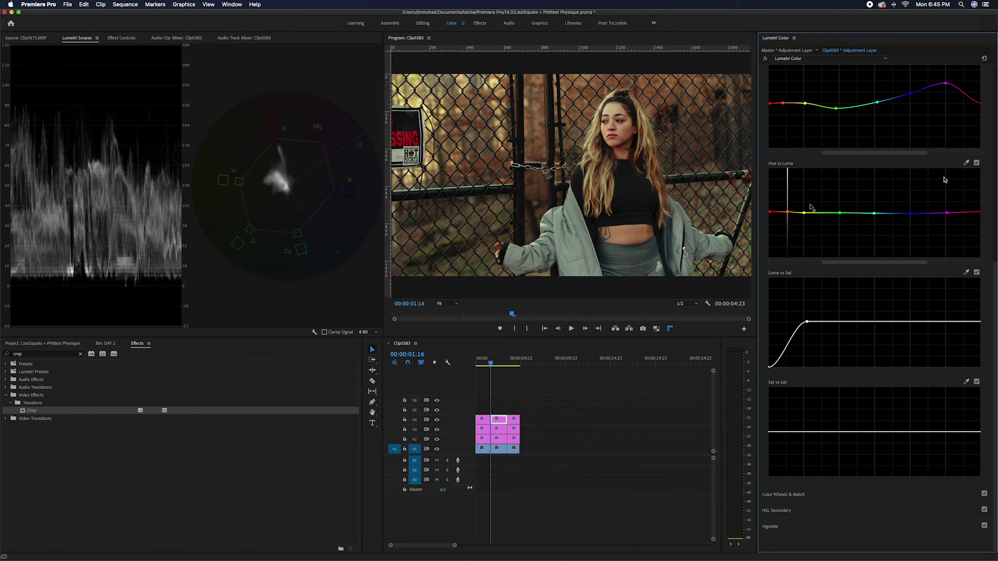
Compare the Hue vs Luma adjustment on and off.
left_click(977, 163)
left_click(977, 163)
left_click(977, 163)
left_click(977, 163)
left_click(977, 164)
left_click(977, 164)
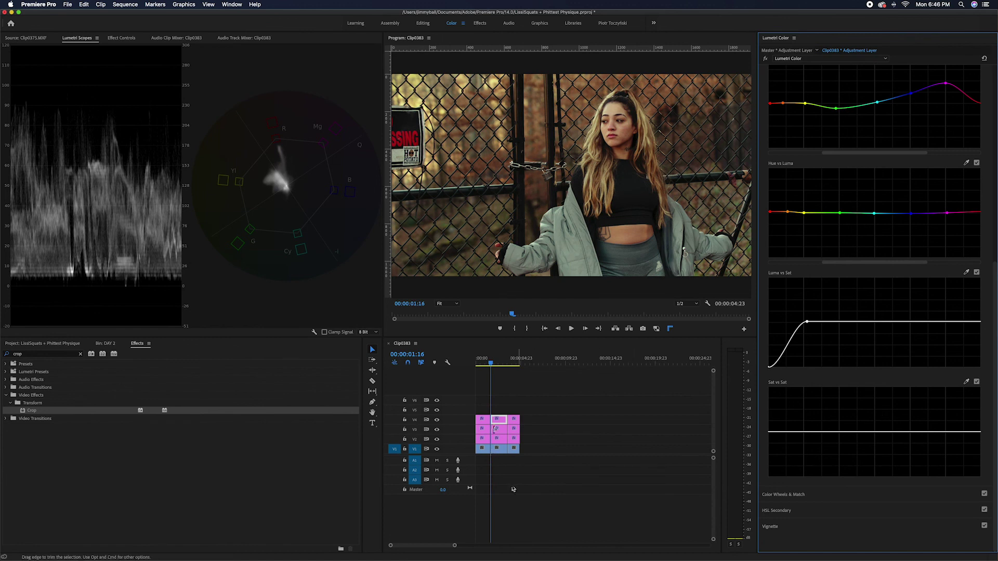
Hide and show the adjustment layer tracks again to compare the flat clip with the full grade.
left_click(436, 430)
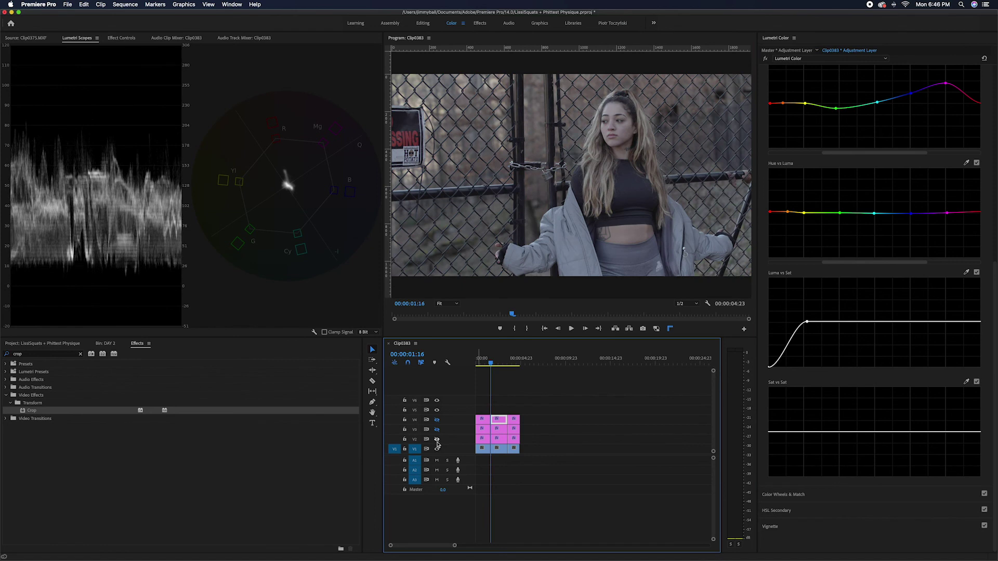
left_click(436, 429)
left_click(437, 420)
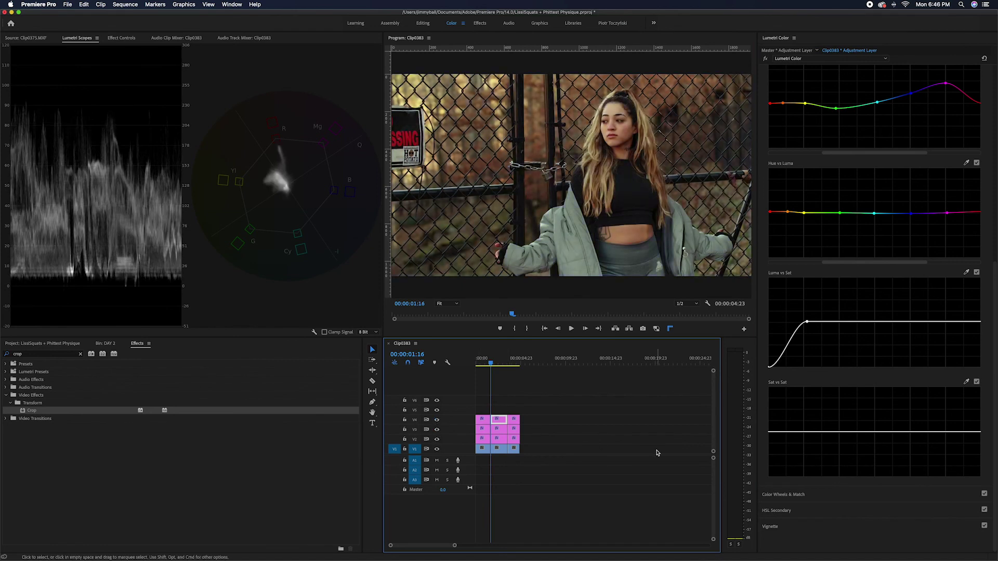